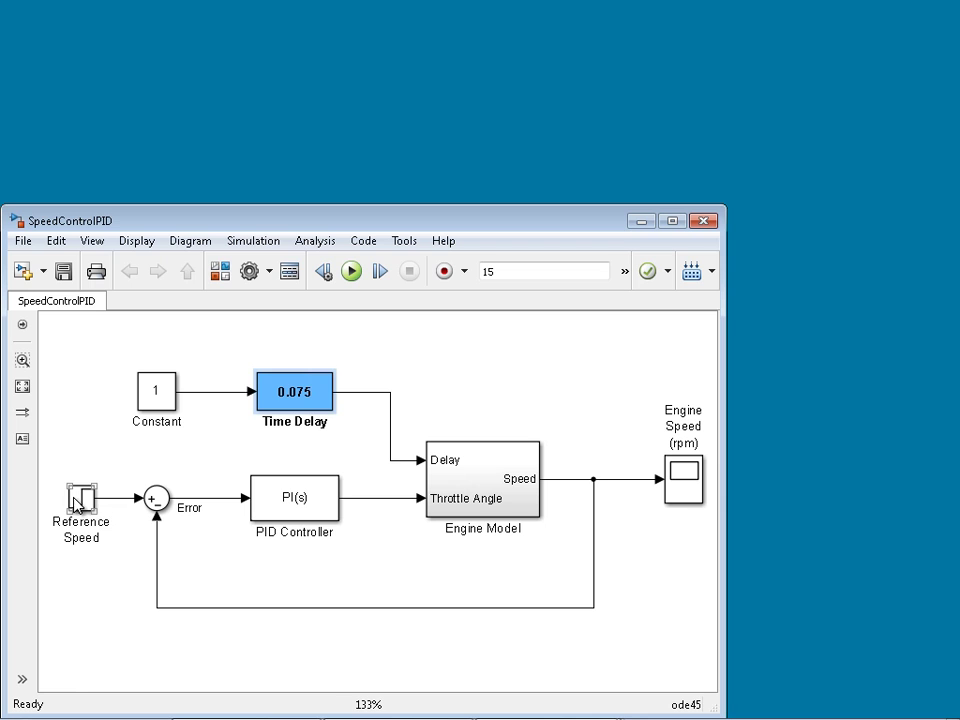
Open the Time Delay slider and Engine Speed scope, then run the model at 0.075 delay.
left_click(302, 578)
left_click(289, 497)
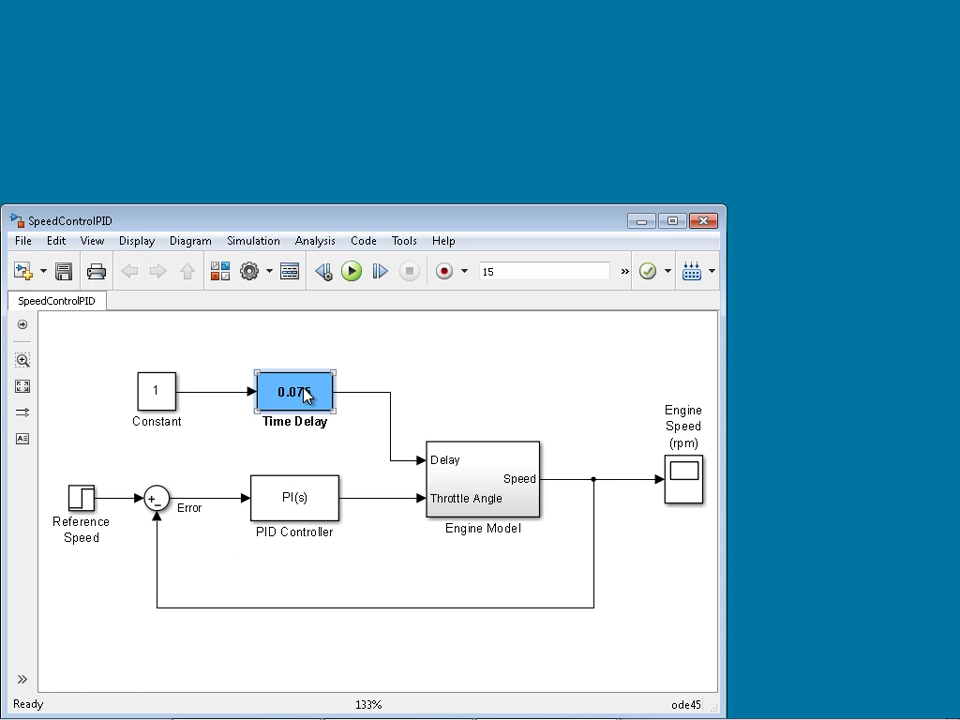
double_click(301, 391)
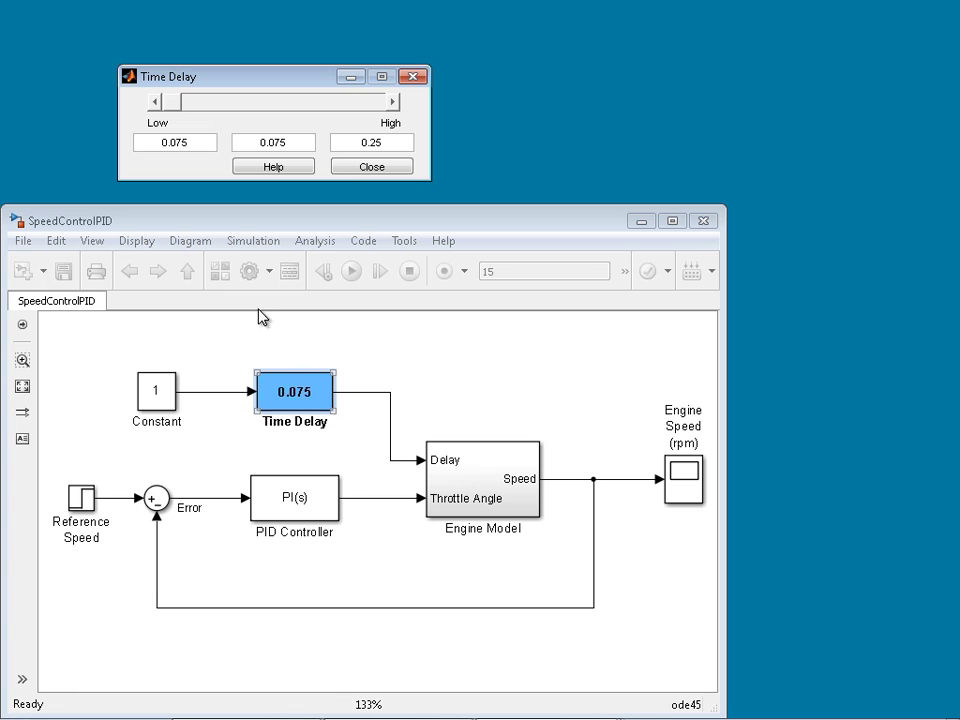
left_click(186, 143)
left_click(685, 495)
double_click(685, 495)
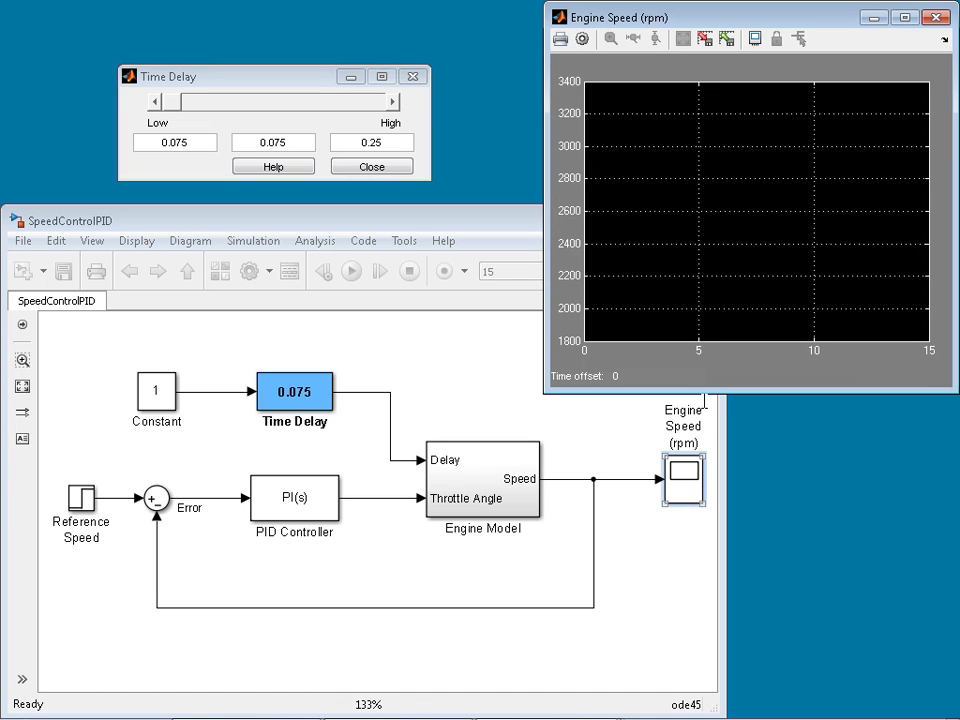
left_click(480, 229)
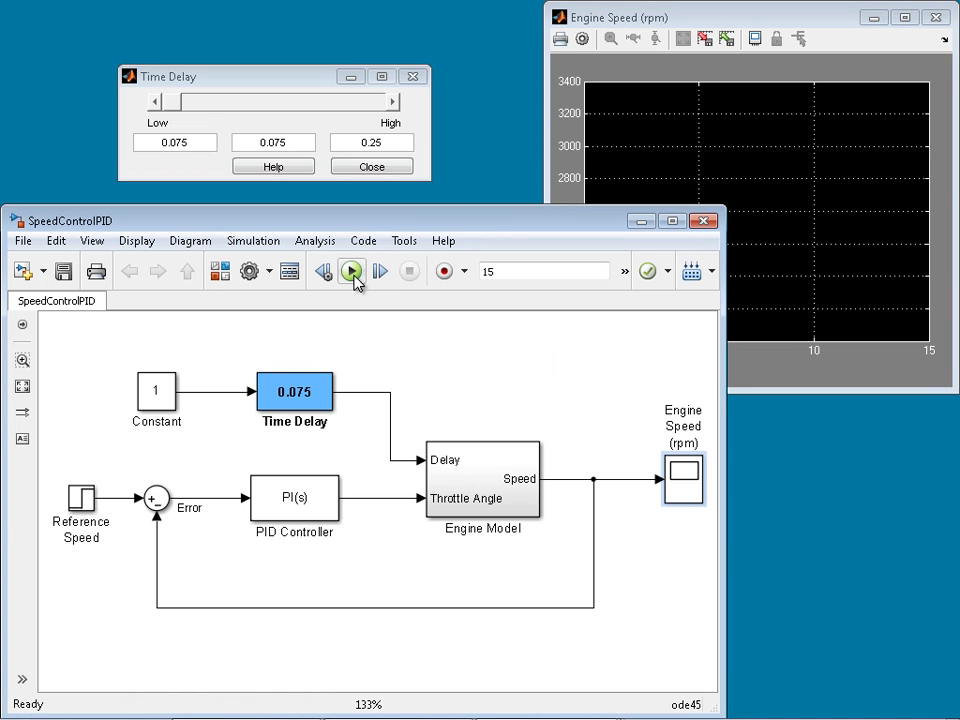
left_click(352, 273)
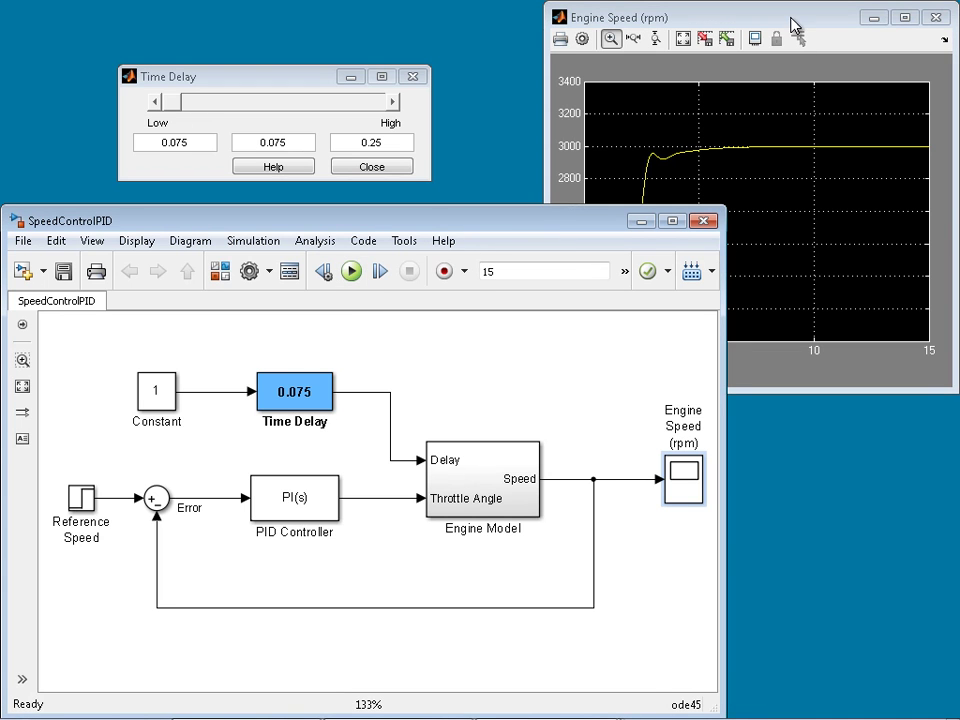
Set the time delay to 0.16694, rerun, and view the speed plot.
left_click(792, 27)
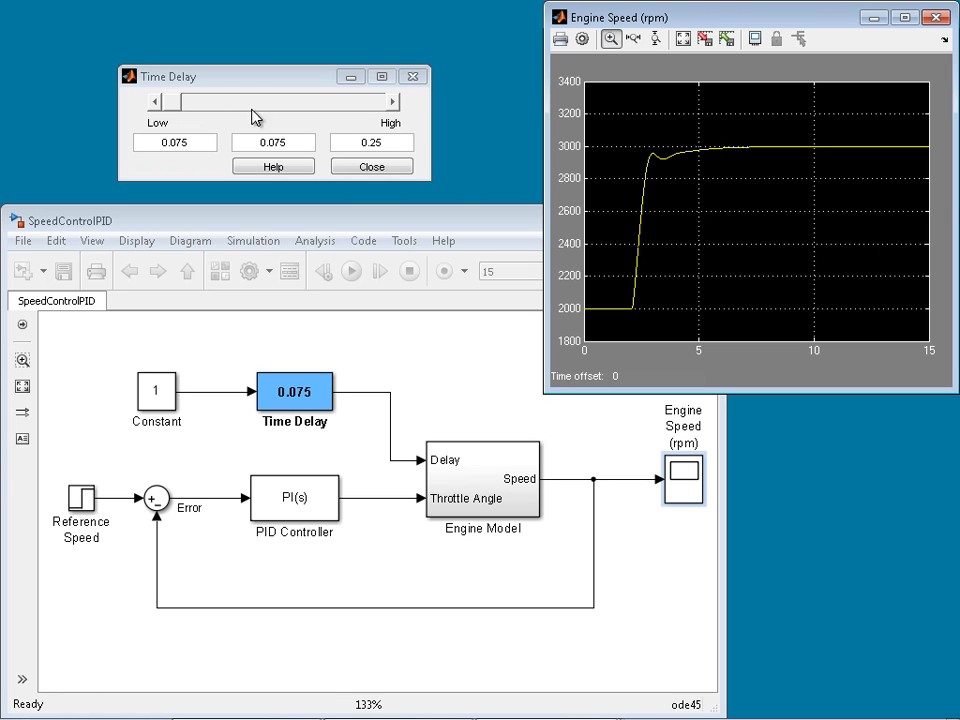
left_click(306, 330)
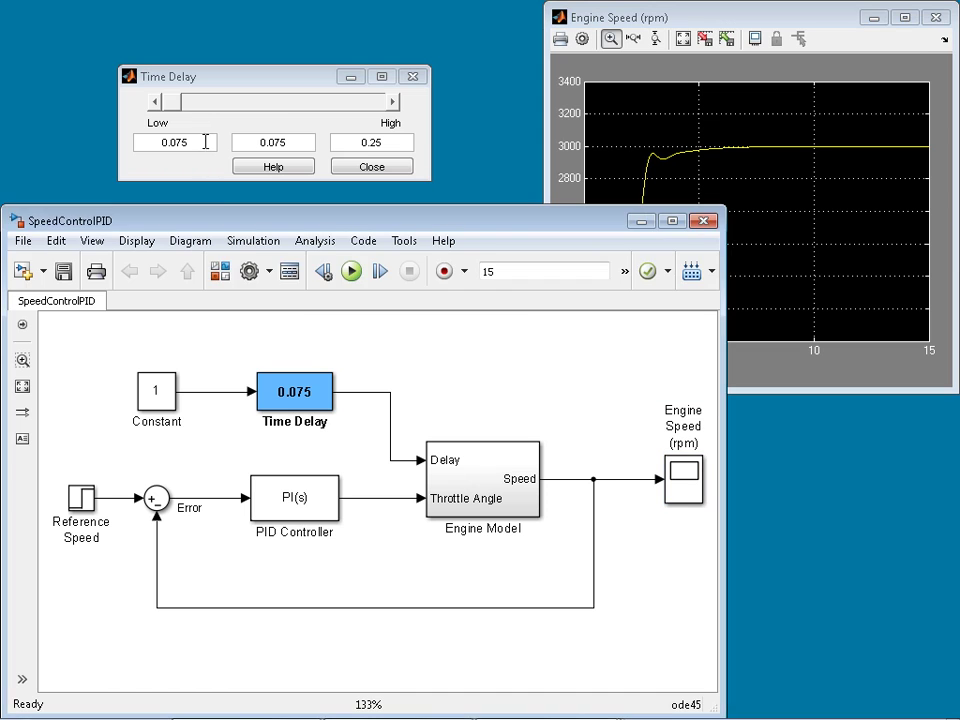
left_click_drag(178, 101, 285, 103)
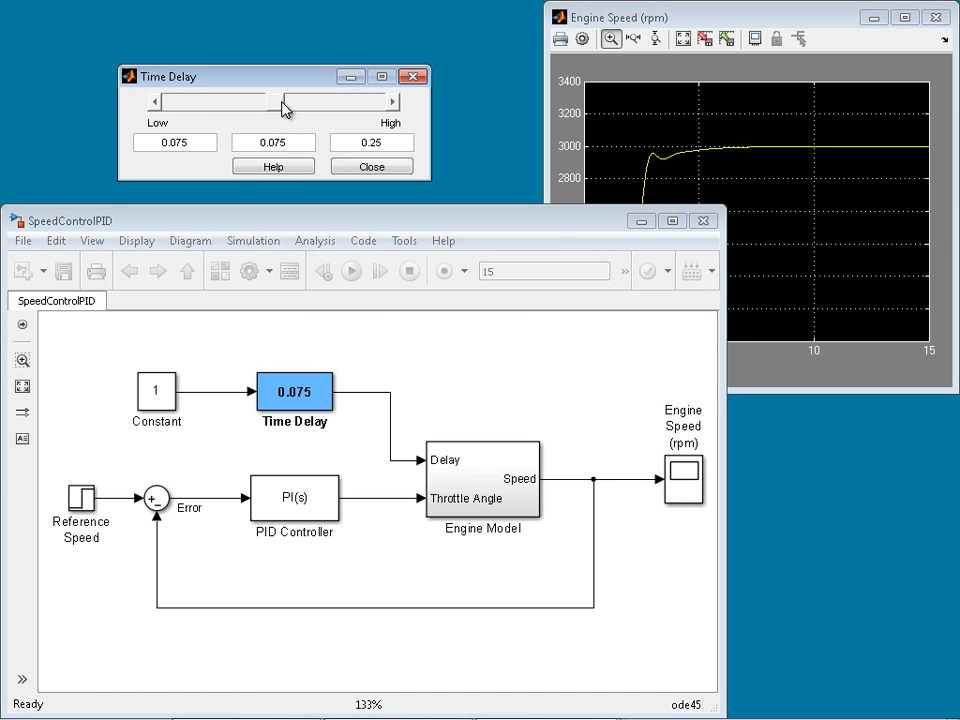
left_click(389, 343)
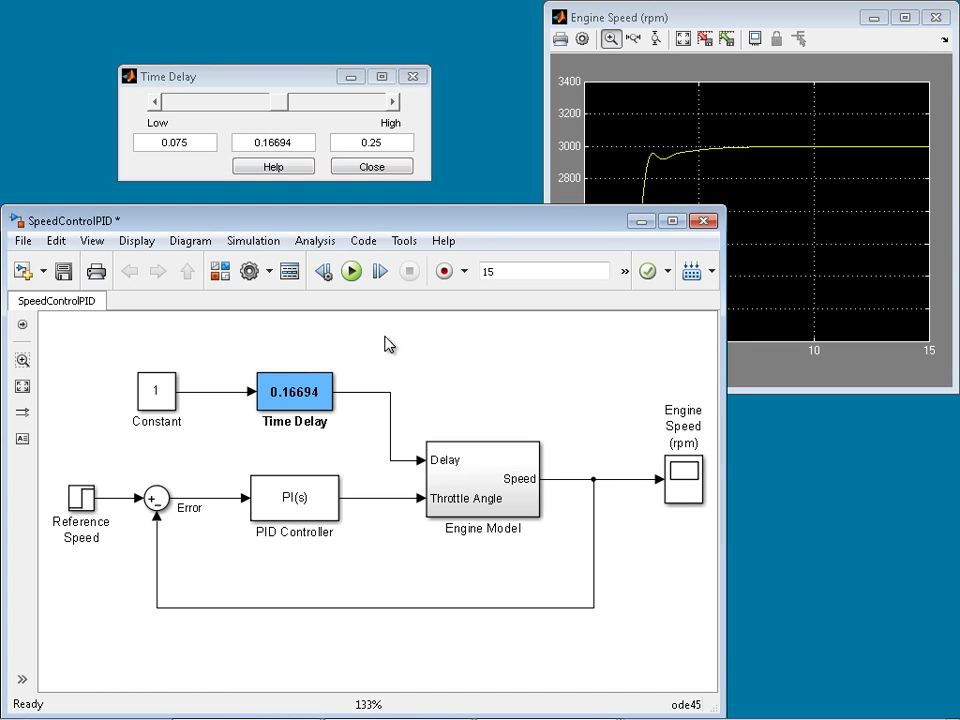
left_click(351, 272)
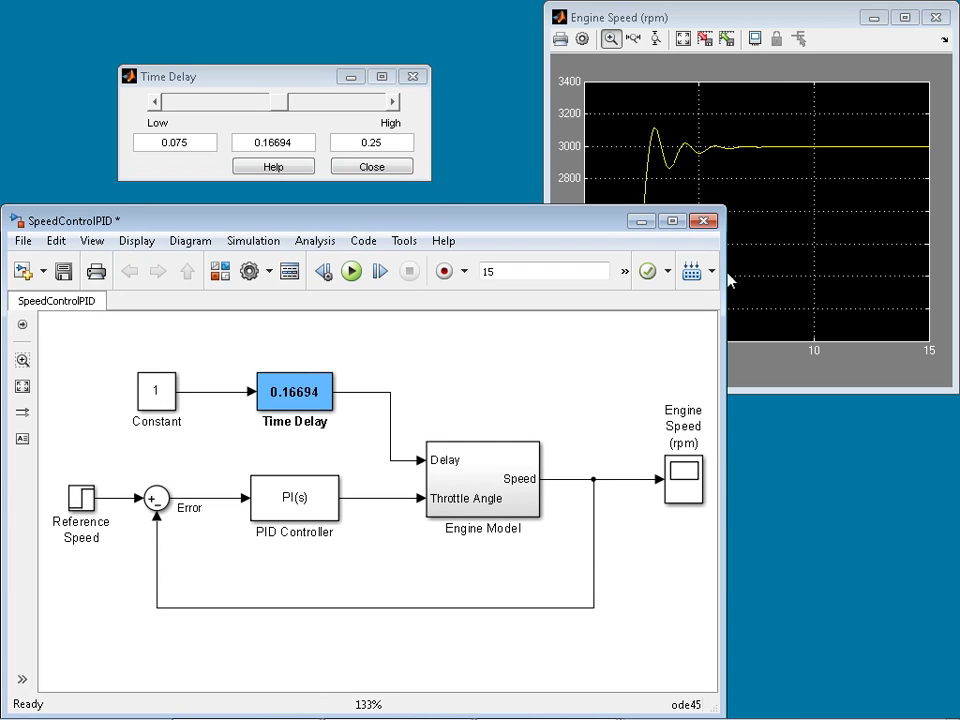
left_click(797, 26)
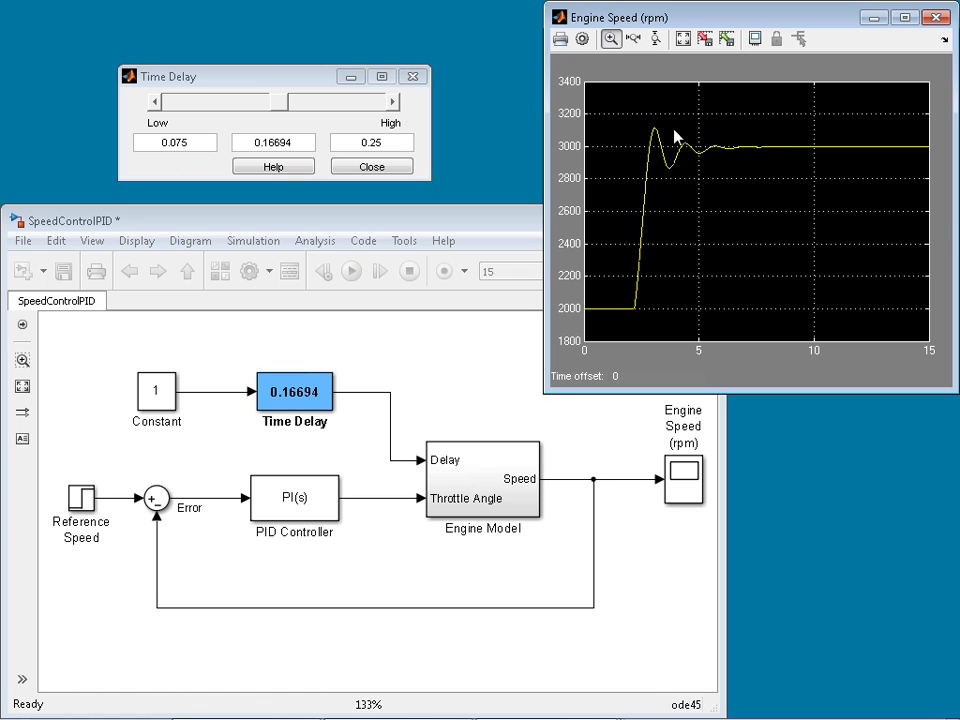
Raise the time delay to 0.25, rerun, and view the more oscillatory speed plot.
left_click(456, 347)
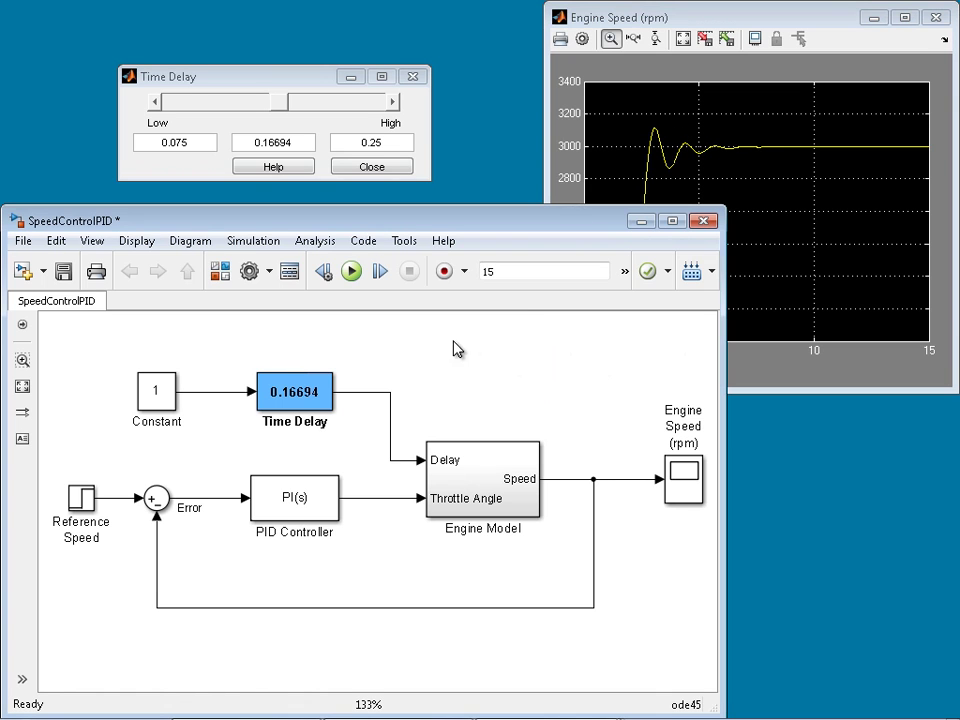
left_click(285, 107)
left_click_drag(285, 107, 388, 106)
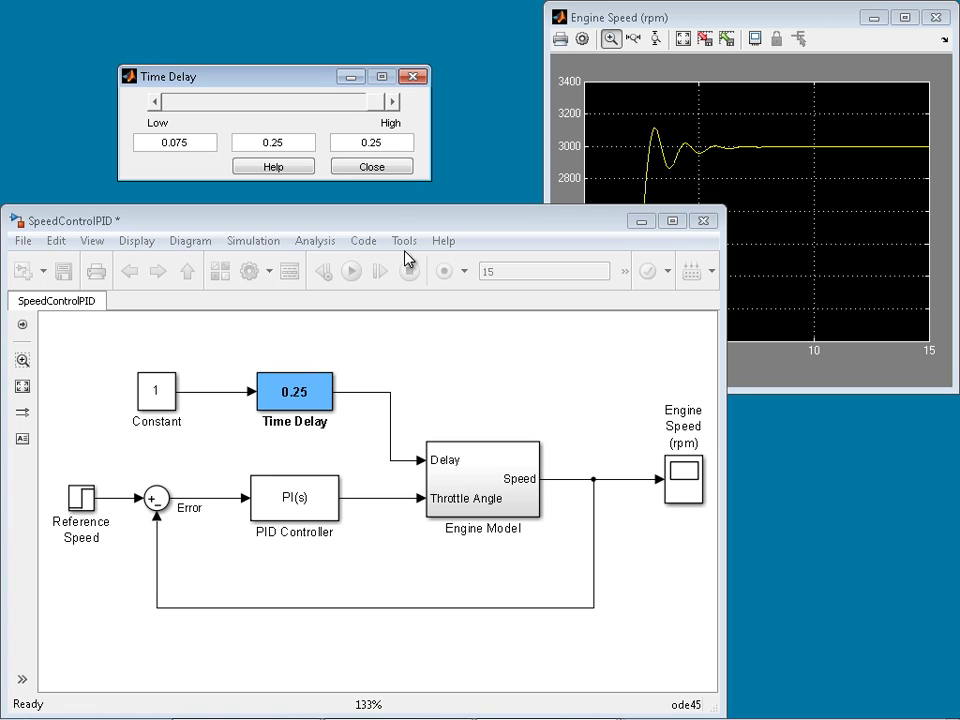
left_click(416, 368)
left_click(352, 272)
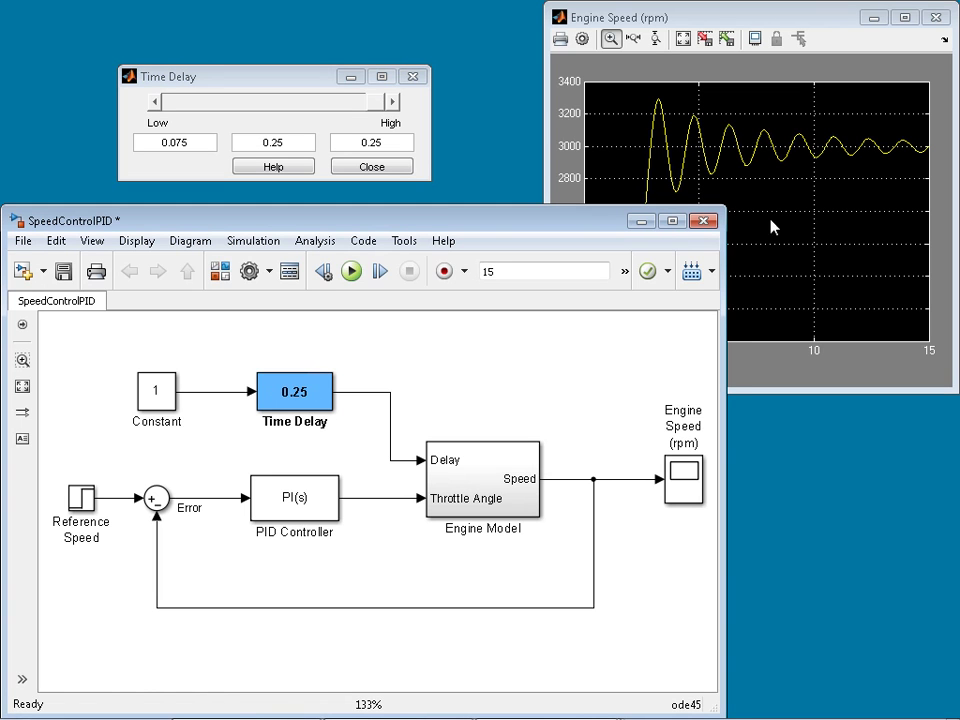
left_click(830, 28)
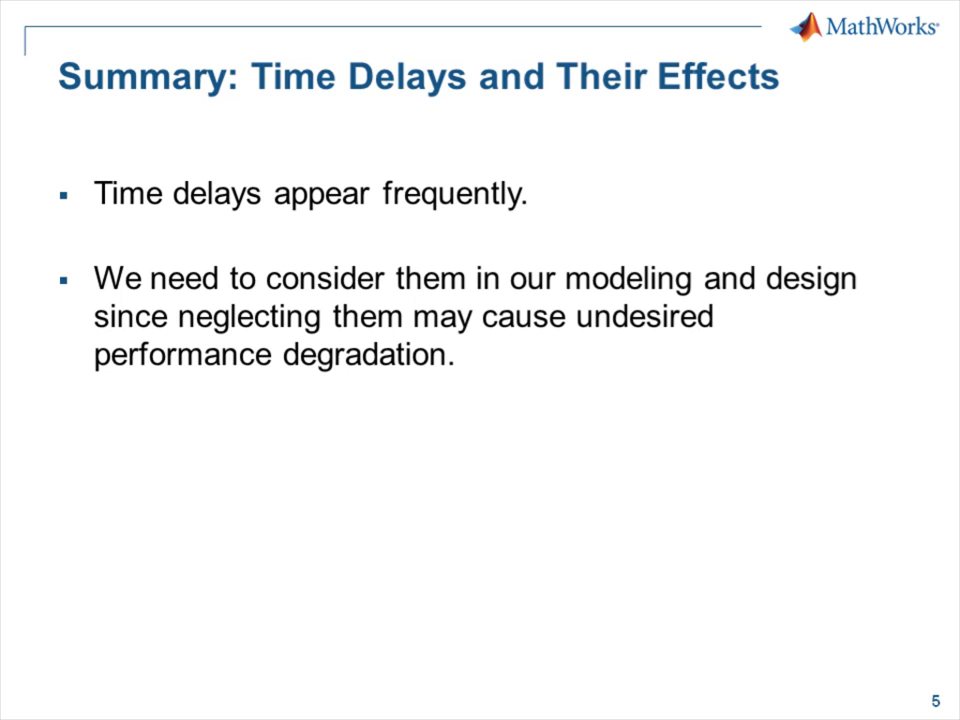
Advance two slides to the 'Analysis of Time-Delay Systems and PID Design' section title.
key("Right")
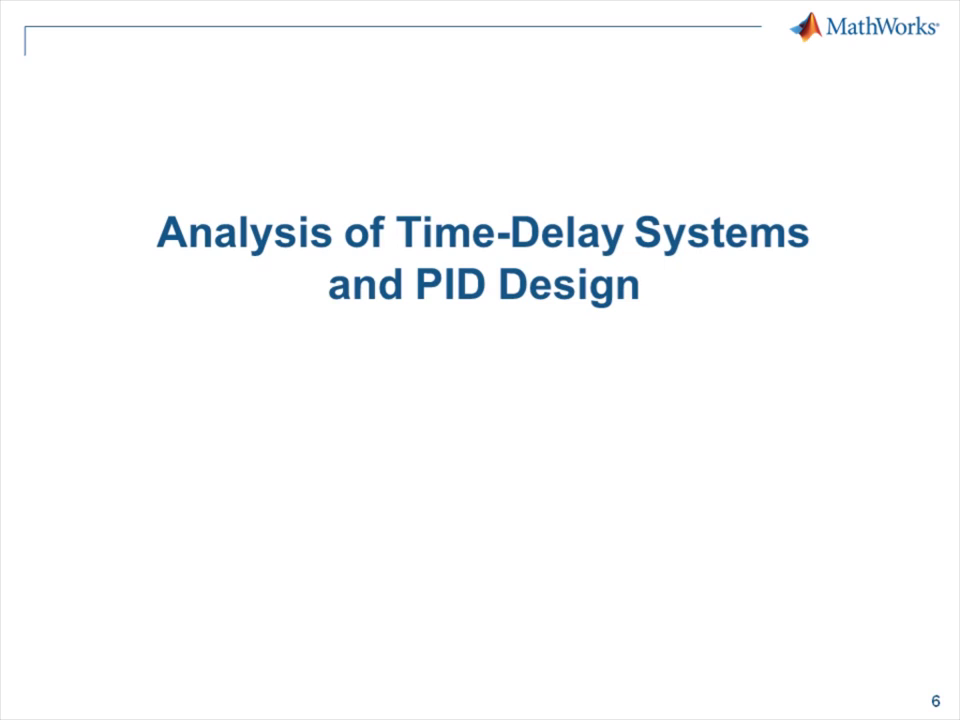
key("Right")
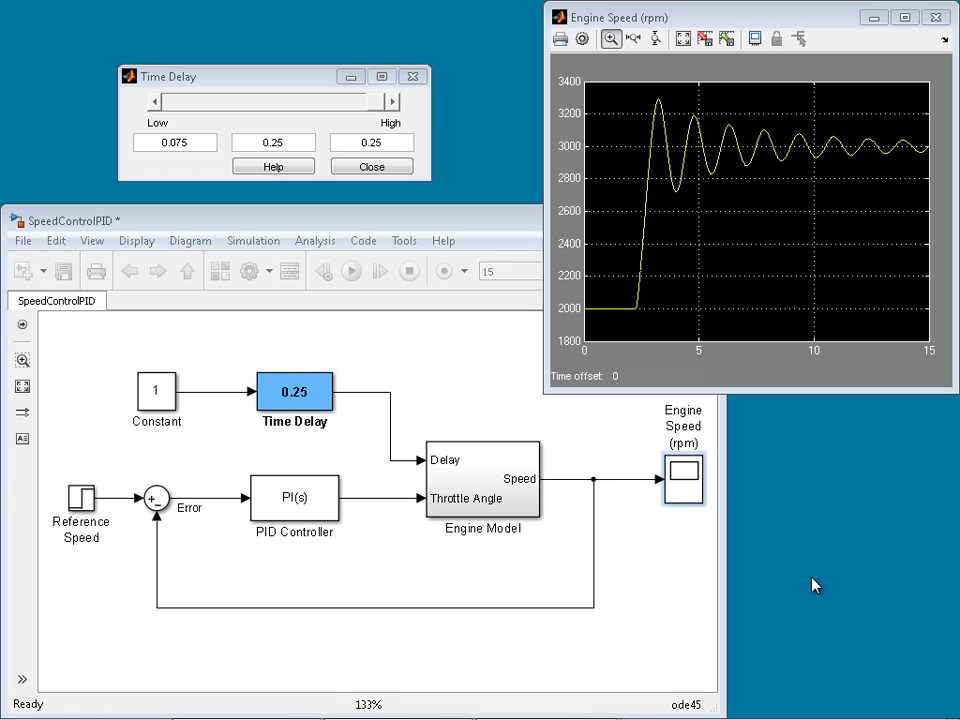
Close the scope, lower the Time Delay to 0.16371, and open the PID Controller block parameters.
left_click(937, 17)
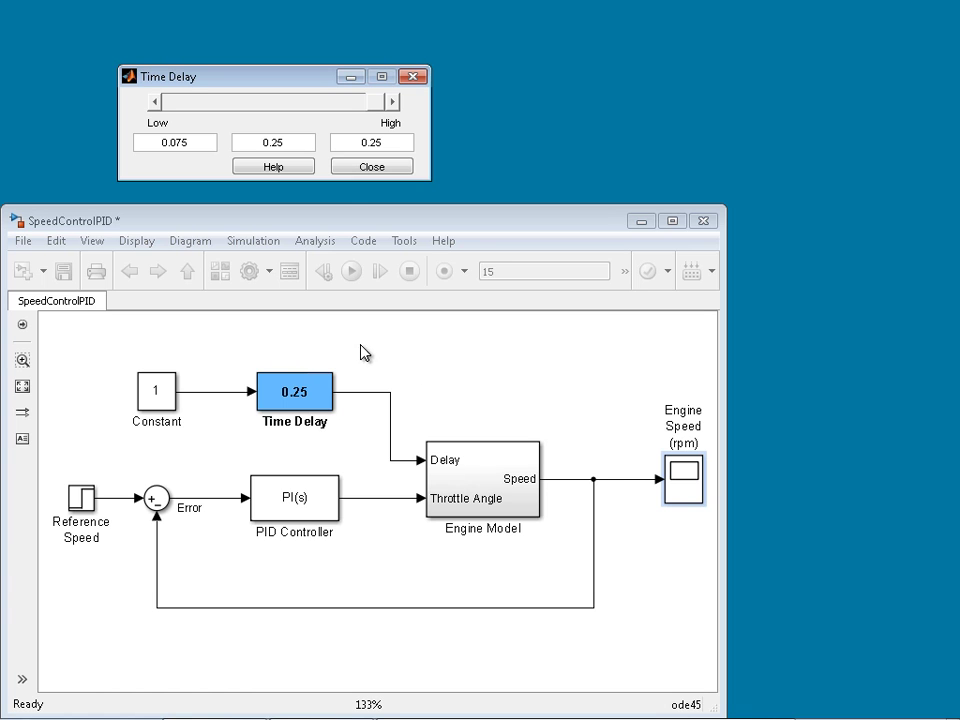
left_click_drag(377, 107, 278, 110)
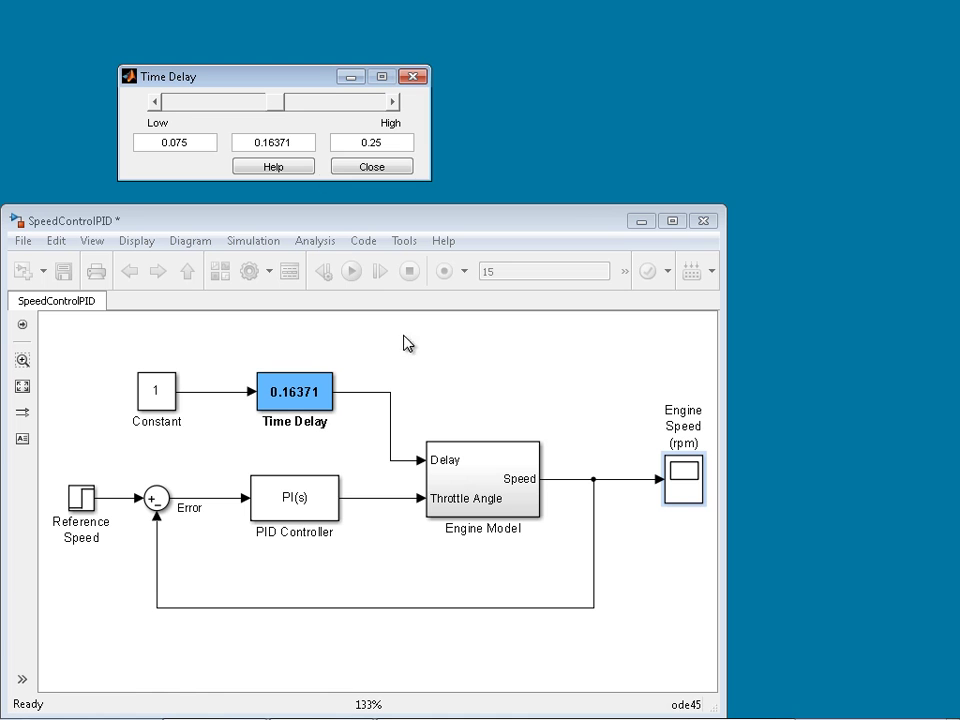
left_click(471, 422)
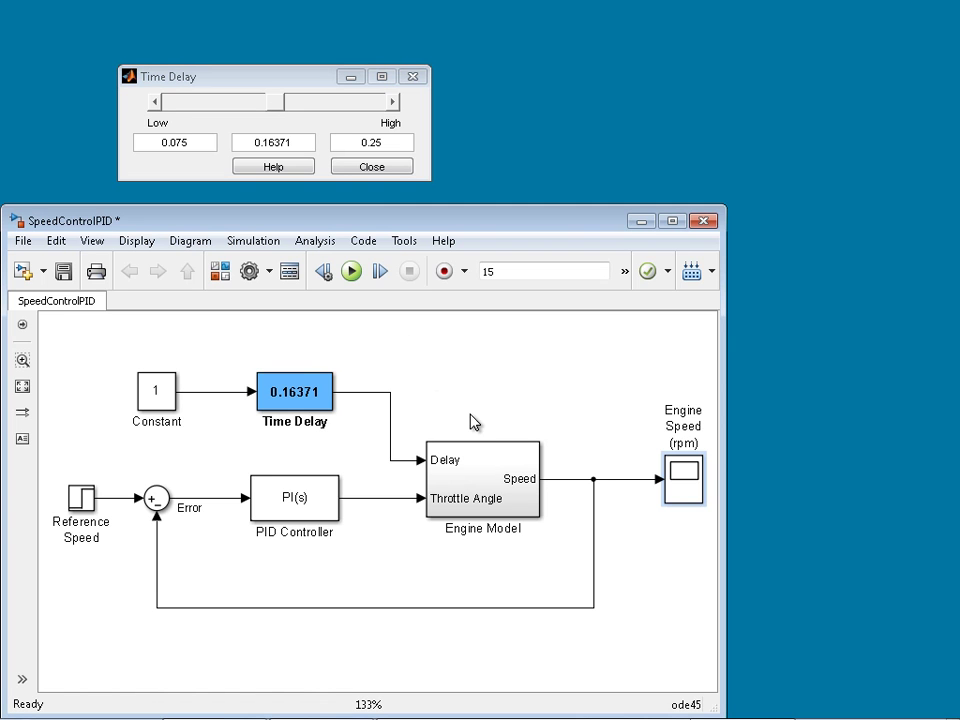
left_click(295, 510)
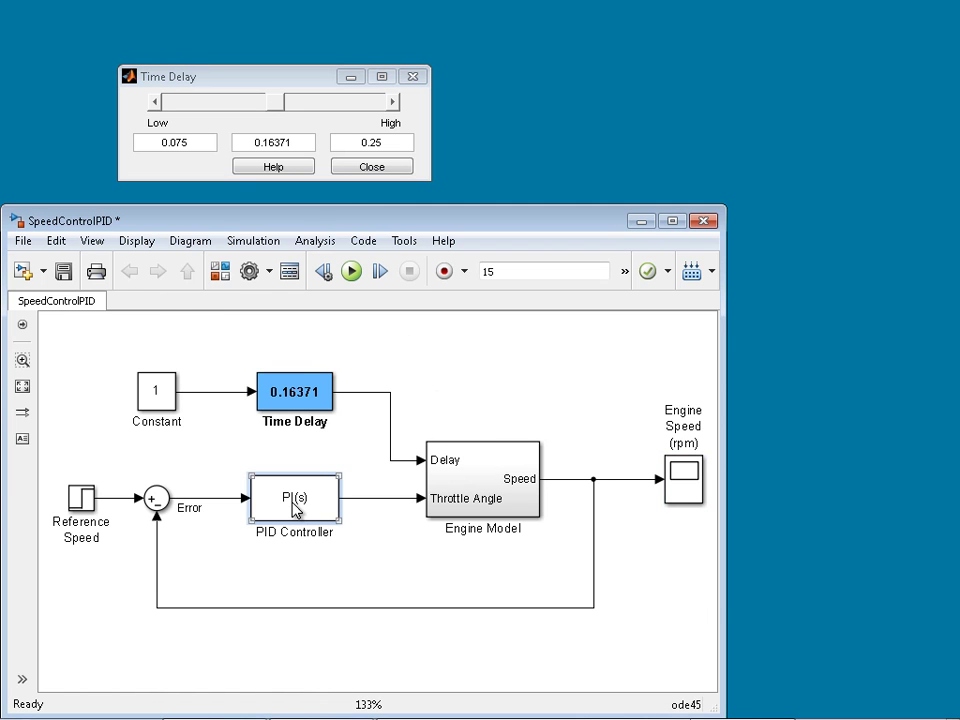
double_click(295, 508)
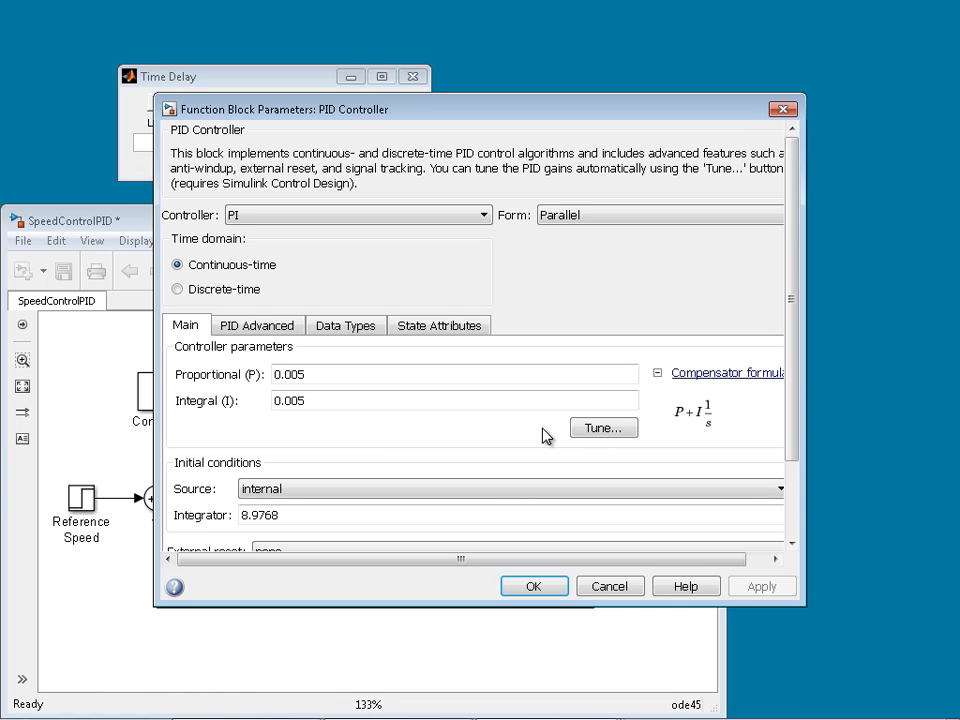
Launch the PID Tuner and view the plant response as a step, then a Bode plot.
left_click(597, 428)
scroll(595, 437, "down", 3)
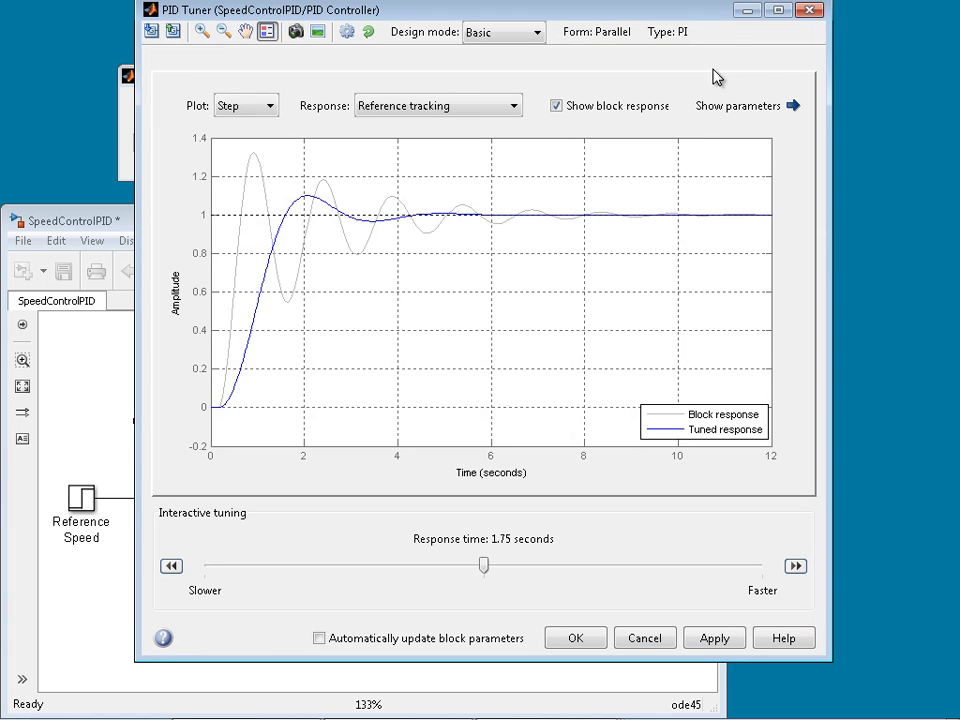
left_click_drag(720, 20, 720, 60)
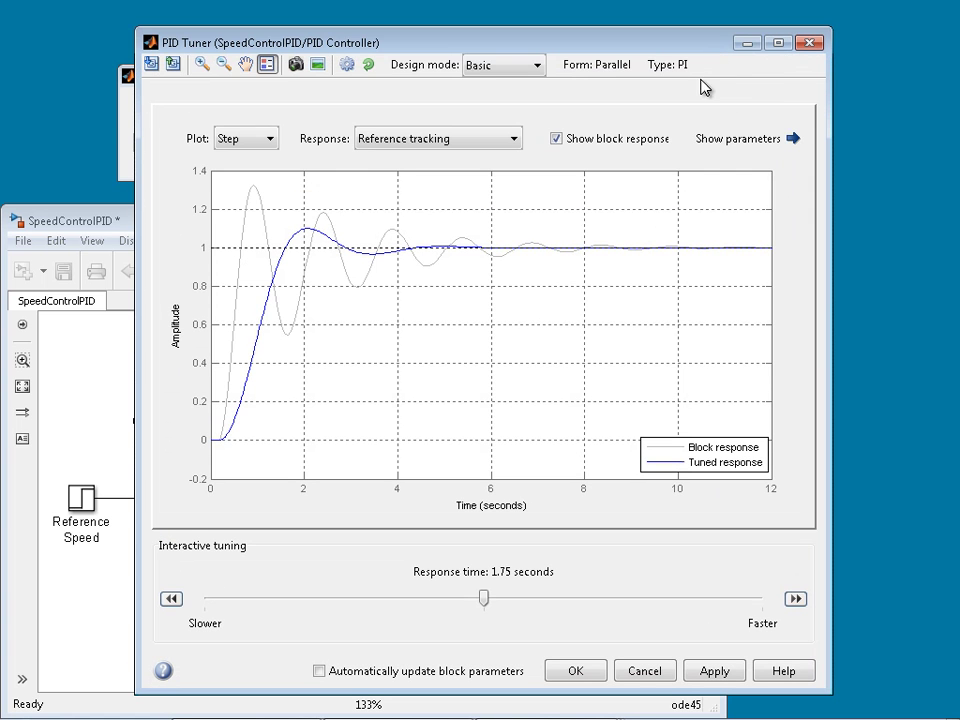
left_click(388, 140)
left_click(410, 245)
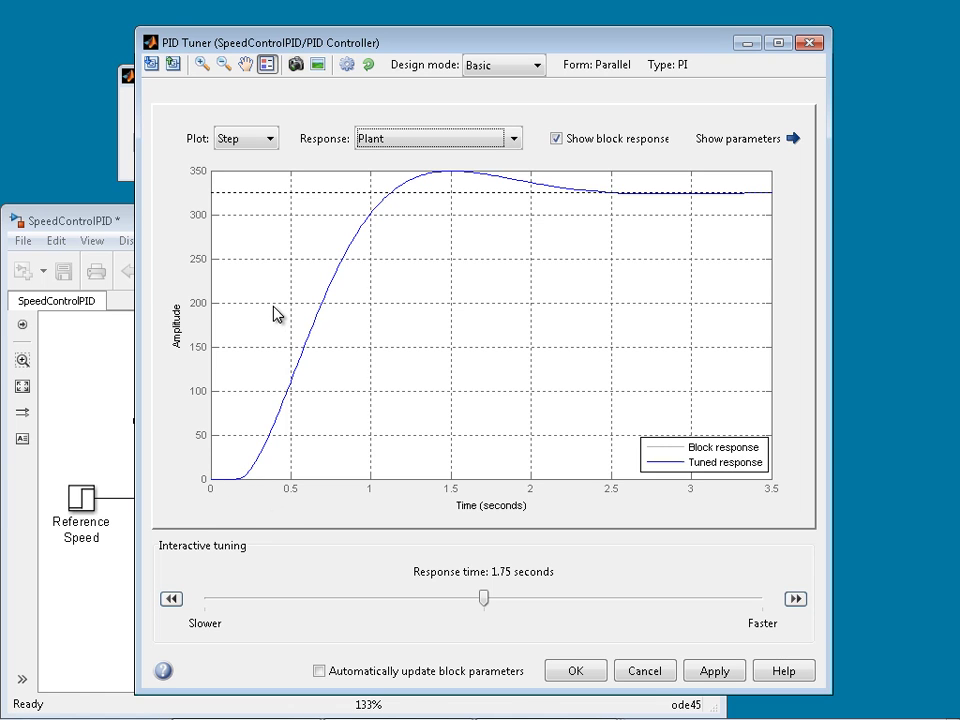
left_click(268, 145)
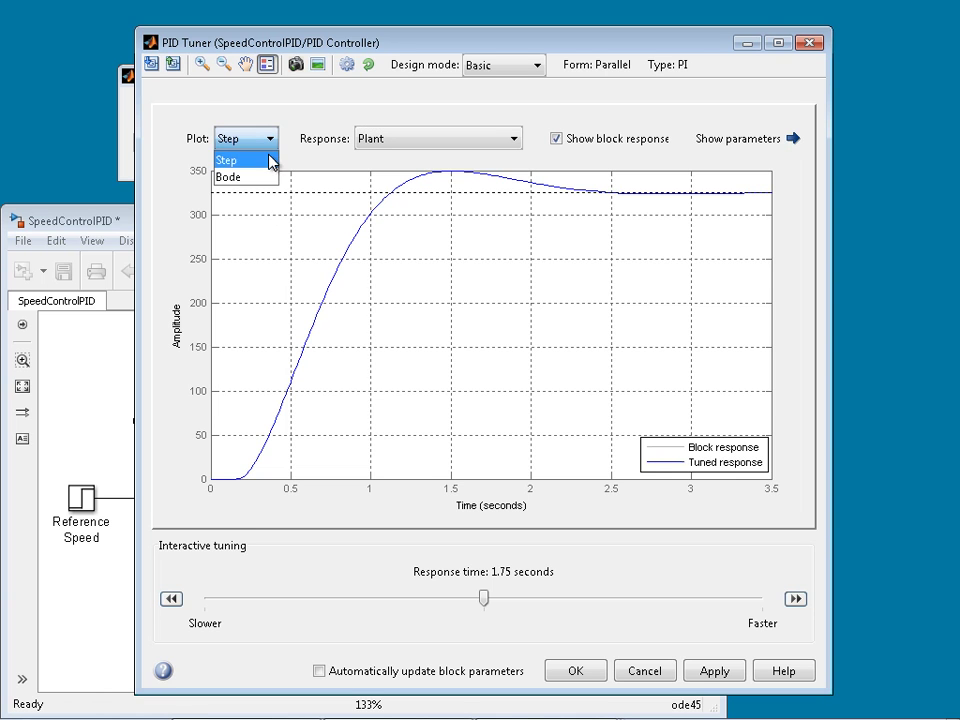
left_click(266, 178)
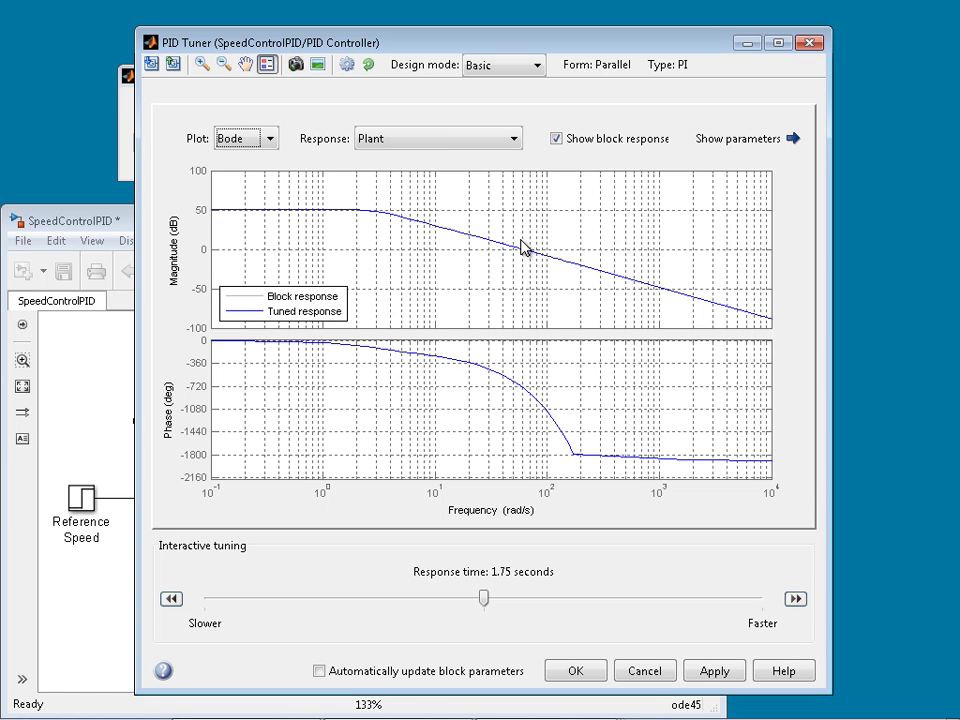
Switch the tuner's response type to Reference tracking.
left_click(455, 146)
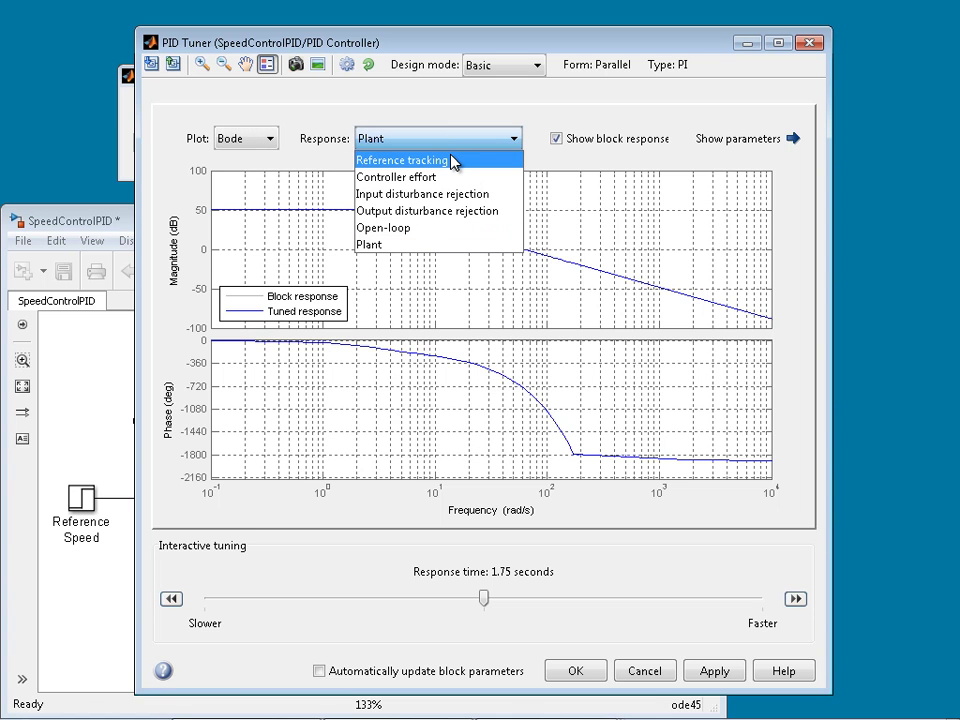
left_click(452, 162)
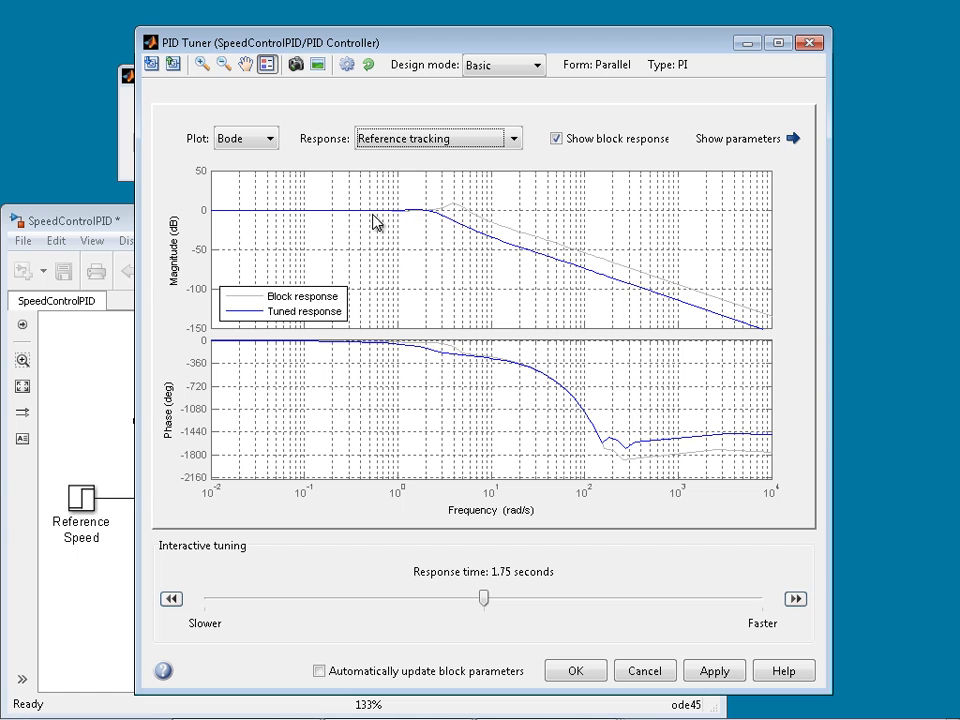
left_click(268, 140)
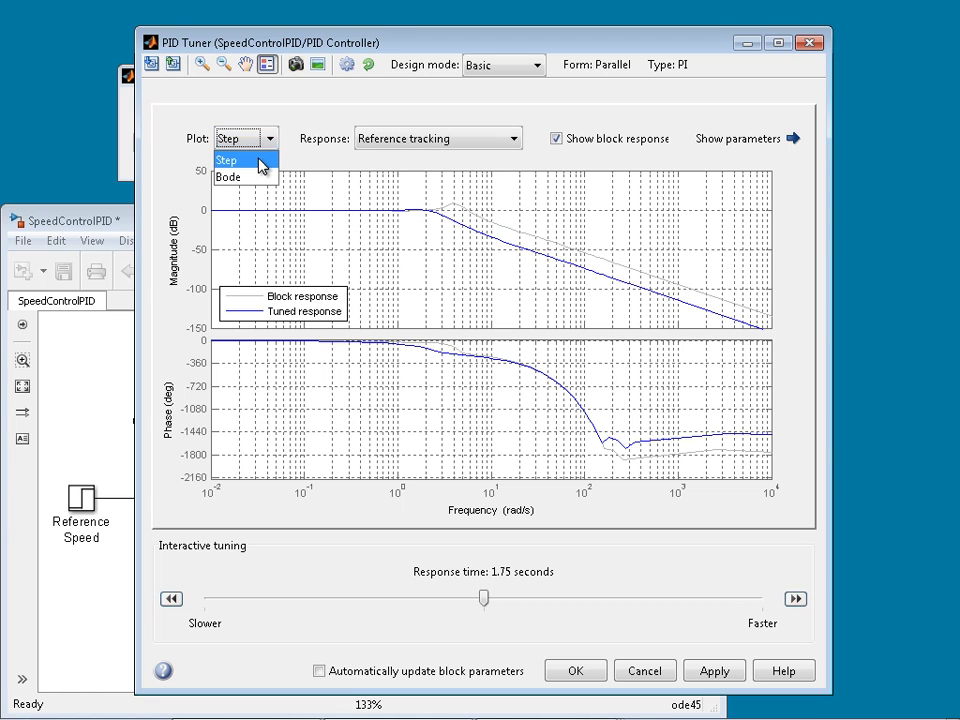
Plot the reference-tracking step response and show tuned versus block parameters and performance.
left_click(259, 160)
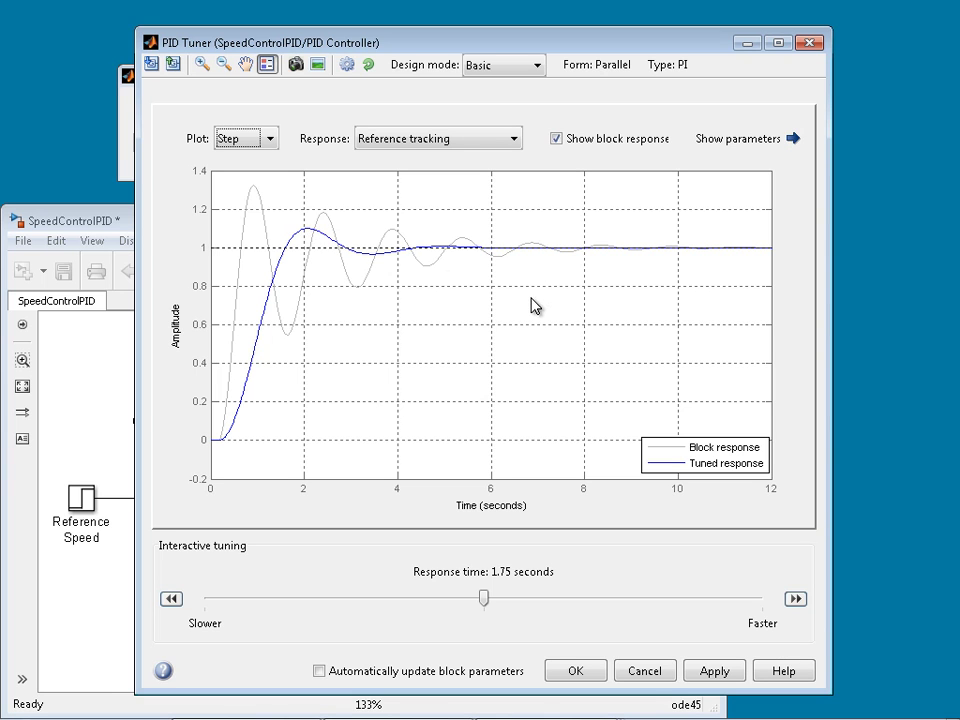
left_click(796, 139)
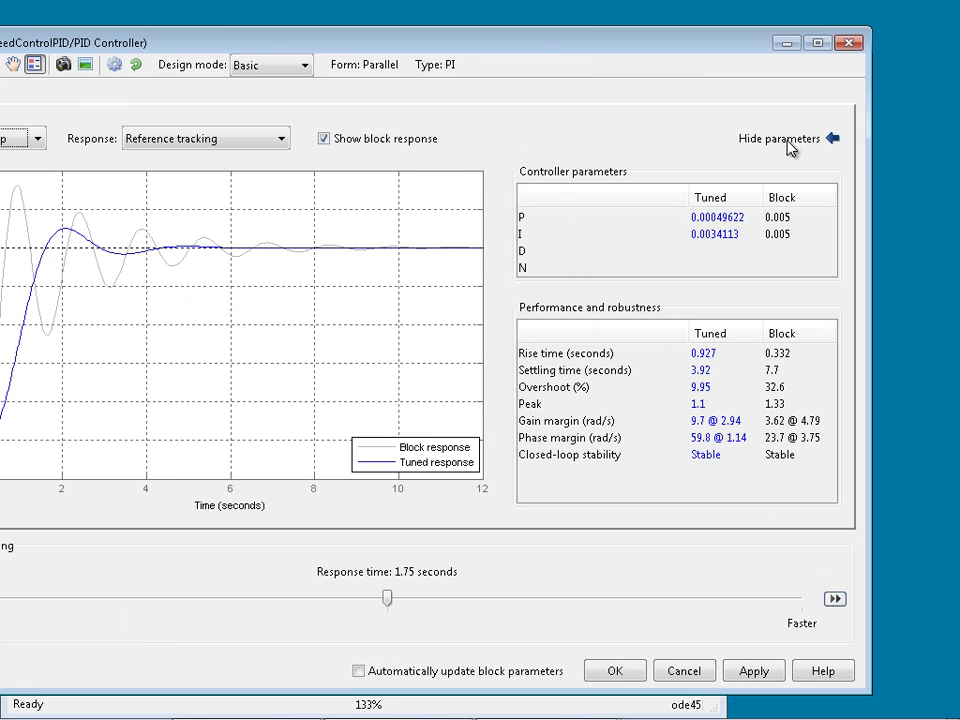
left_click_drag(712, 50, 785, 58)
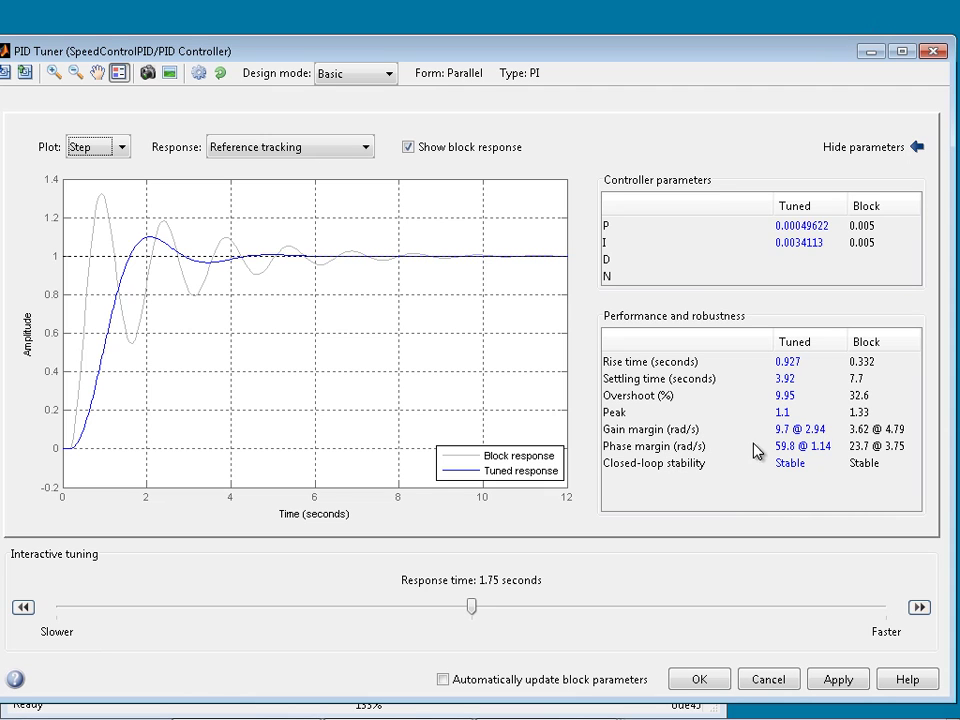
Hide the parameters, slow the tuned response to 2.64 seconds, and apply the gains to the block.
left_click(917, 147)
left_click_drag(561, 56, 725, 50)
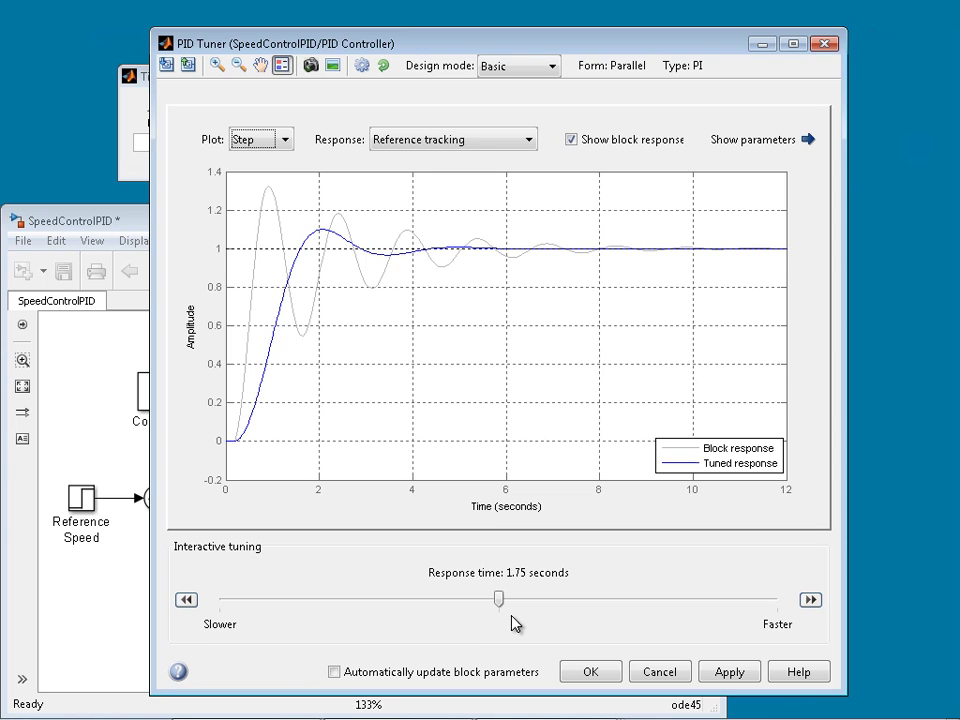
left_click_drag(499, 600, 446, 603)
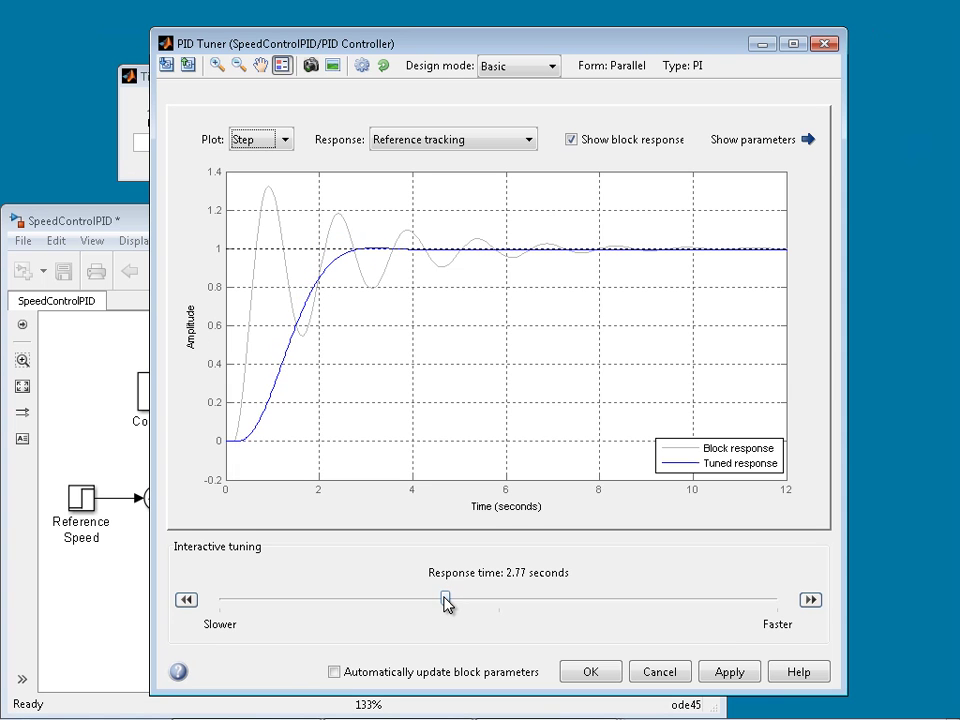
left_click_drag(448, 606, 582, 605)
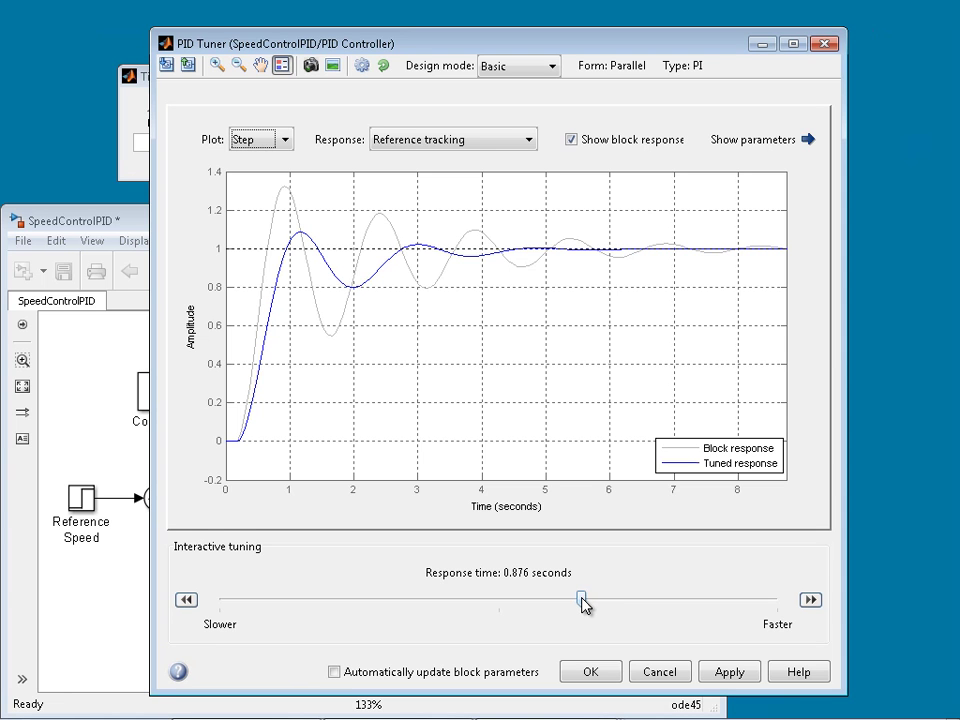
left_click_drag(582, 605, 451, 601)
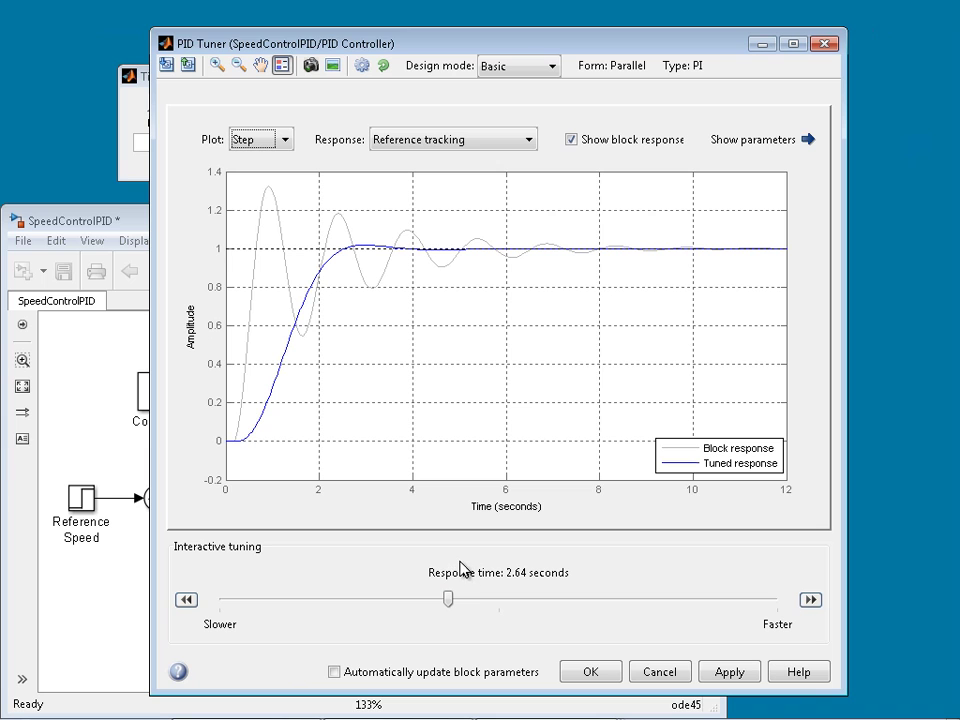
left_click(729, 676)
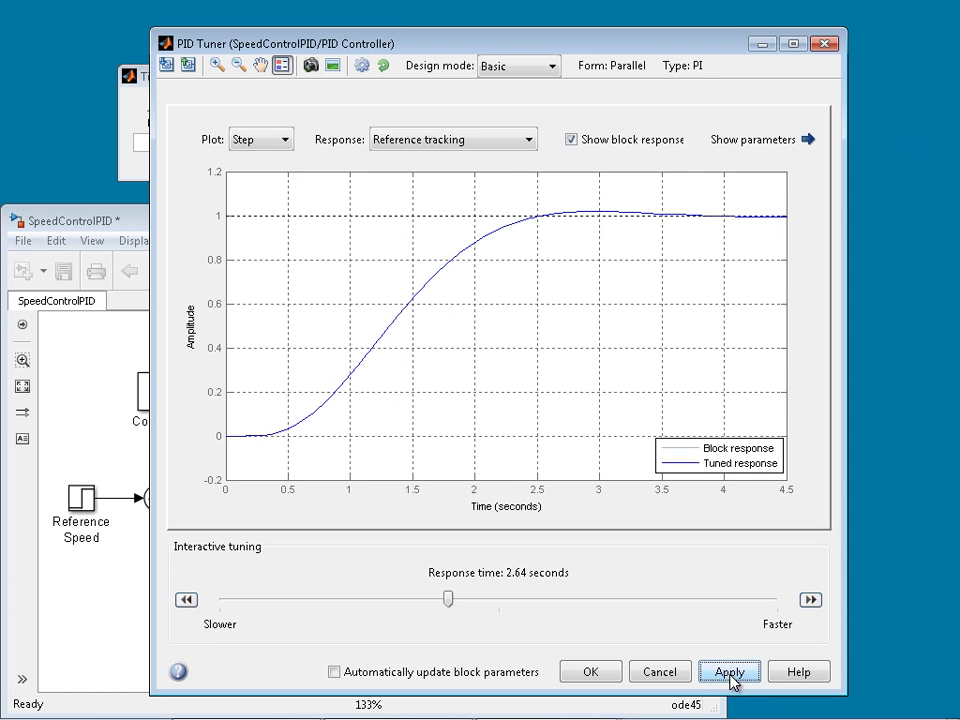
Accept the new PI gains with OK, open the Engine Speed scope, and run the simulation.
left_click(762, 45)
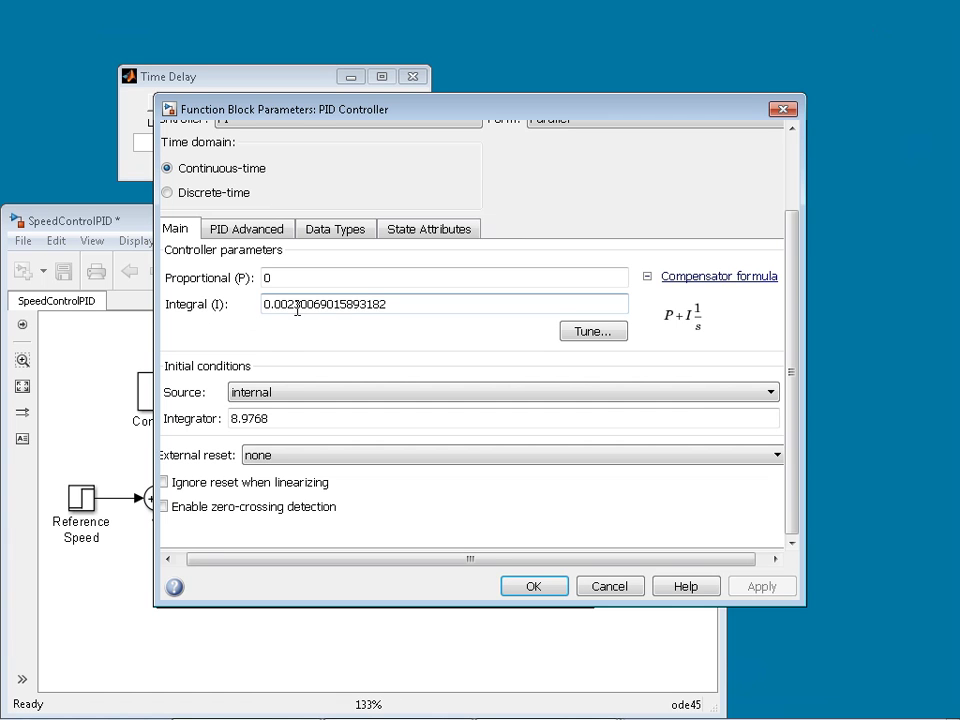
left_click(533, 586)
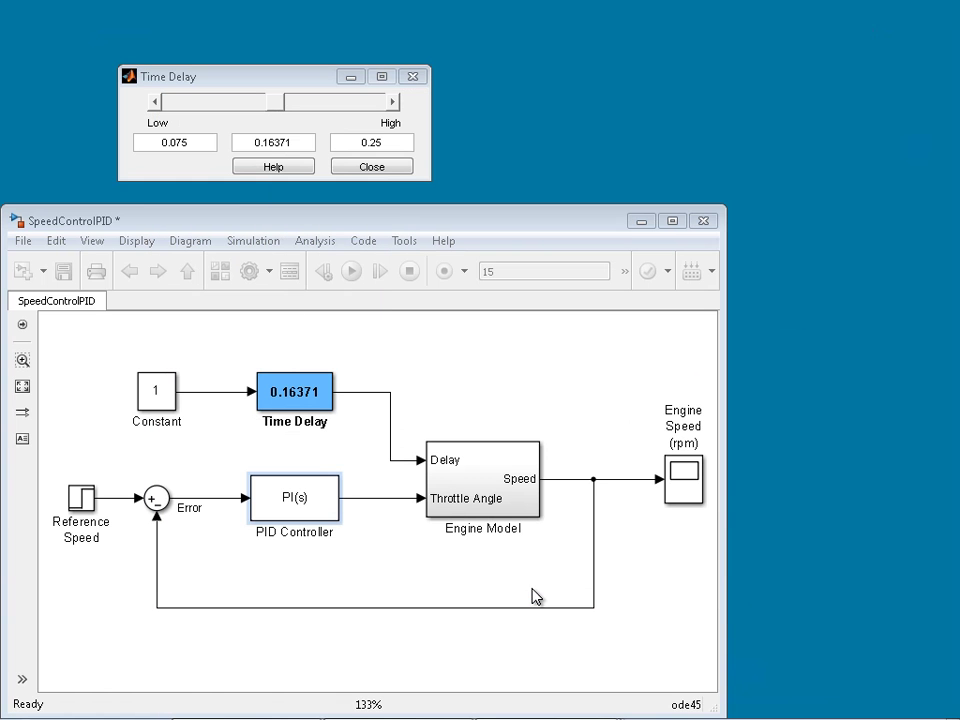
left_click(677, 484)
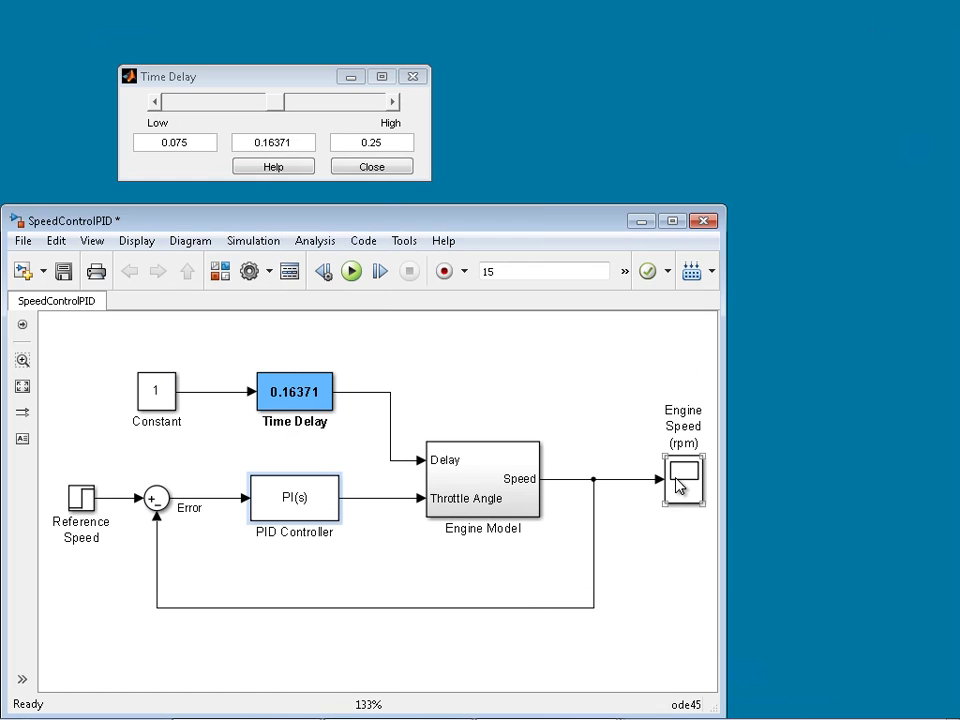
double_click(677, 484)
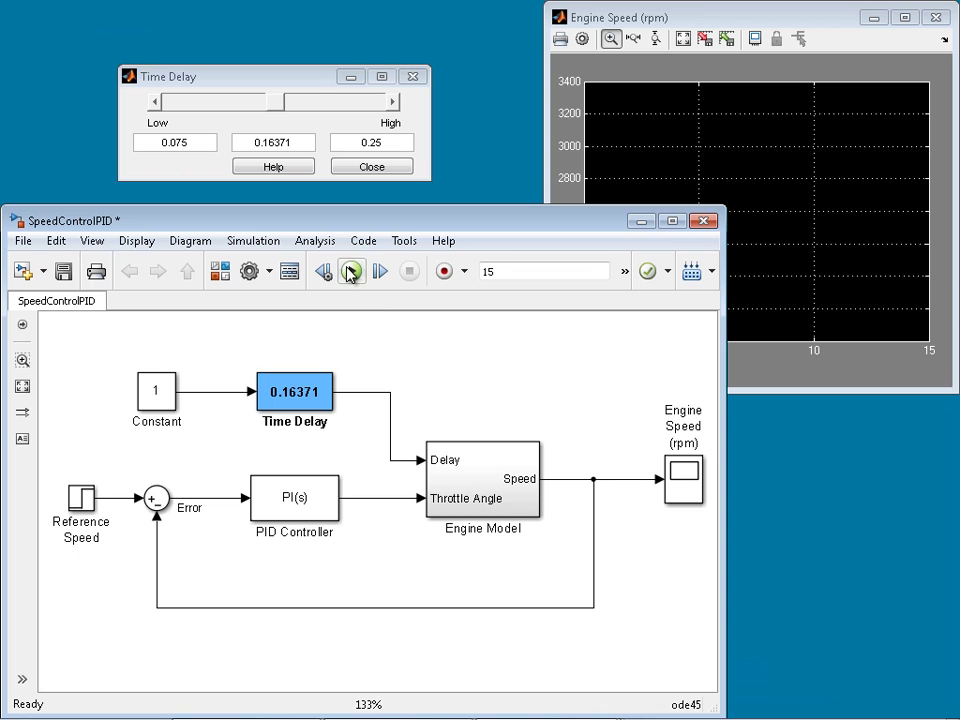
left_click(350, 274)
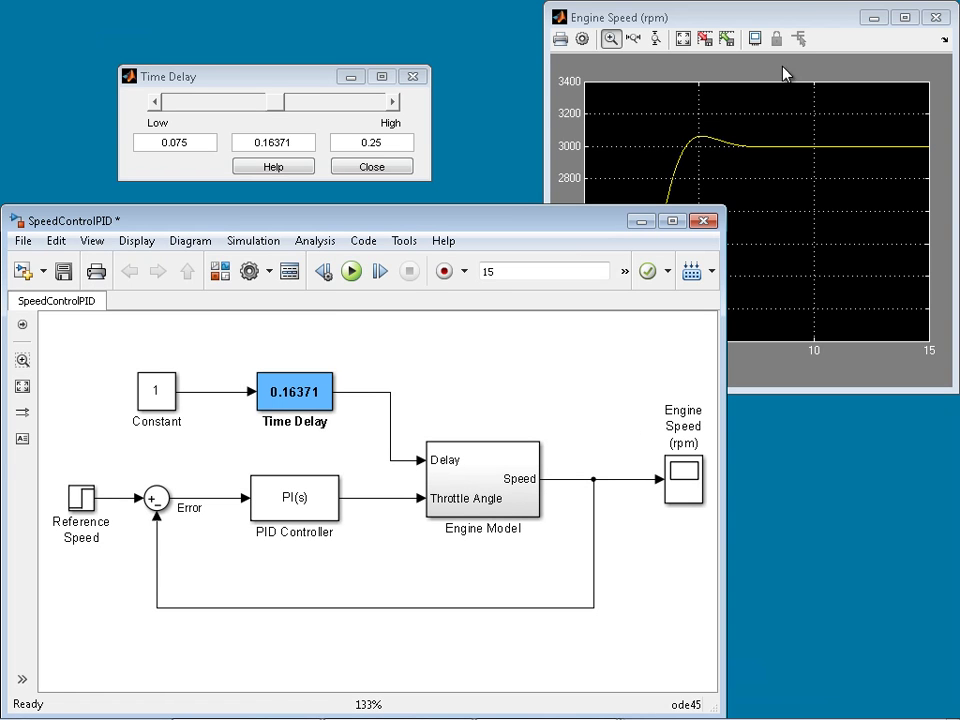
left_click(806, 24)
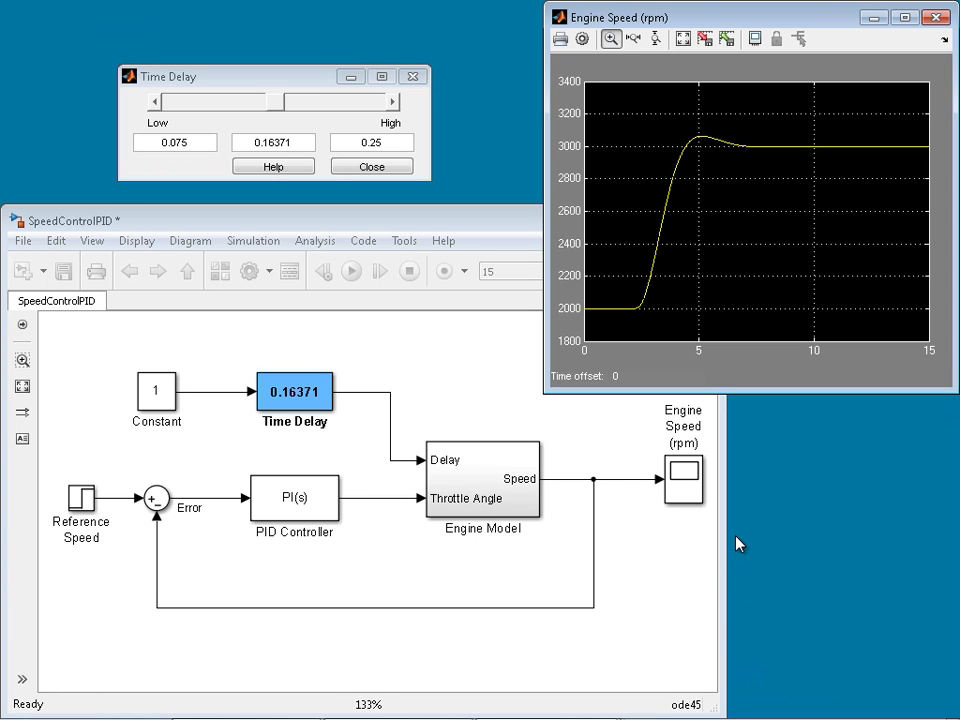
Export the tuned controller as C without the plant model, then minimize the tuner and scope.
mouse_move(570, 690)
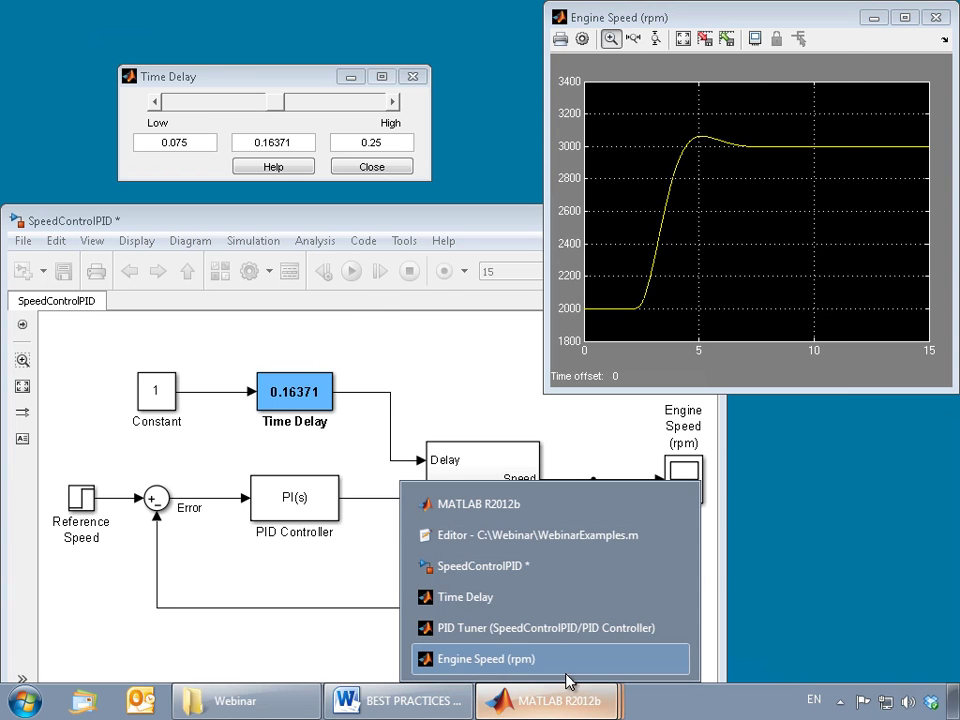
left_click(548, 630)
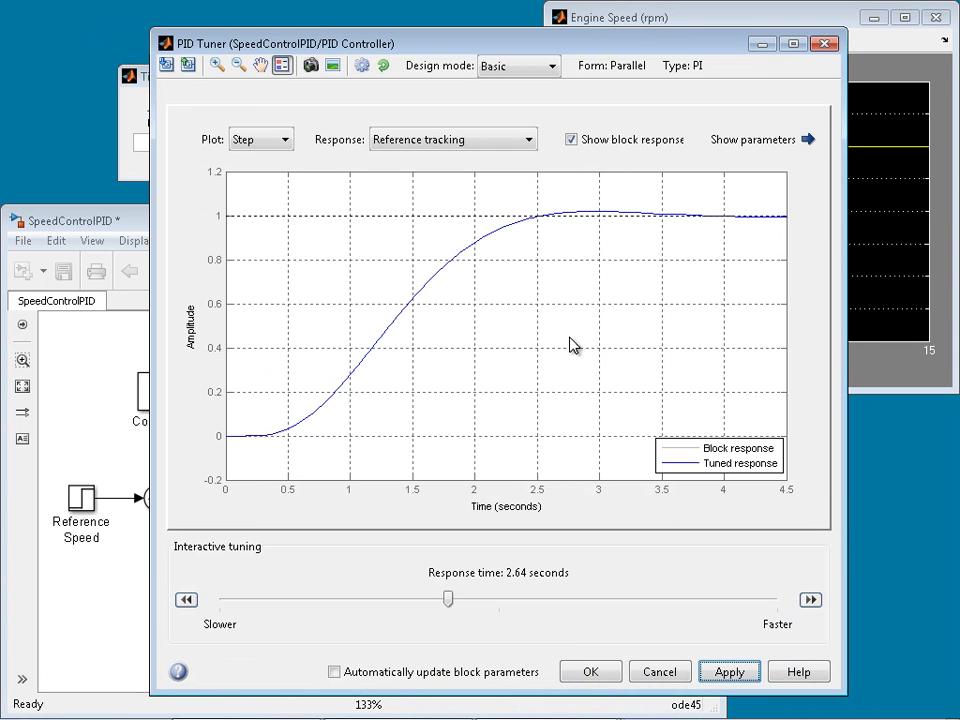
left_click(189, 65)
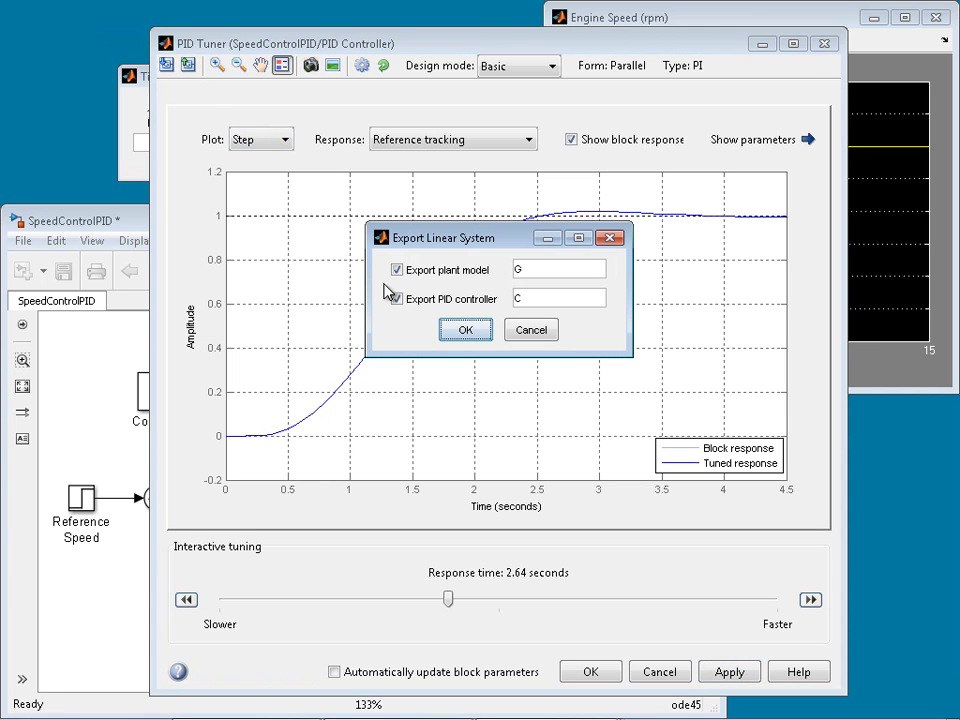
left_click(398, 271)
left_click(466, 331)
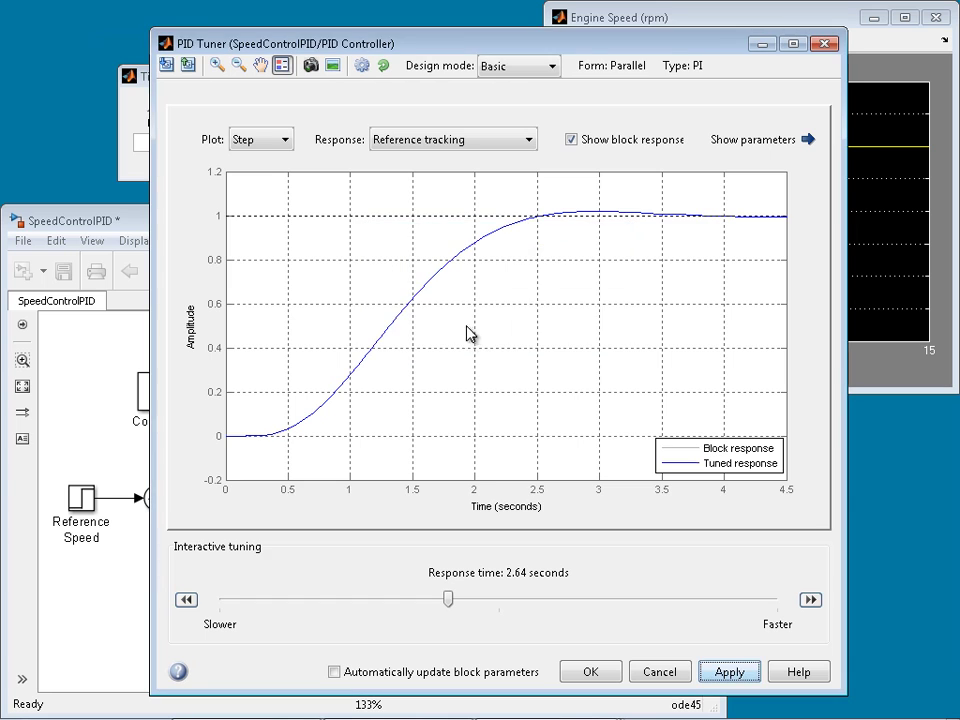
left_click(762, 44)
left_click(874, 22)
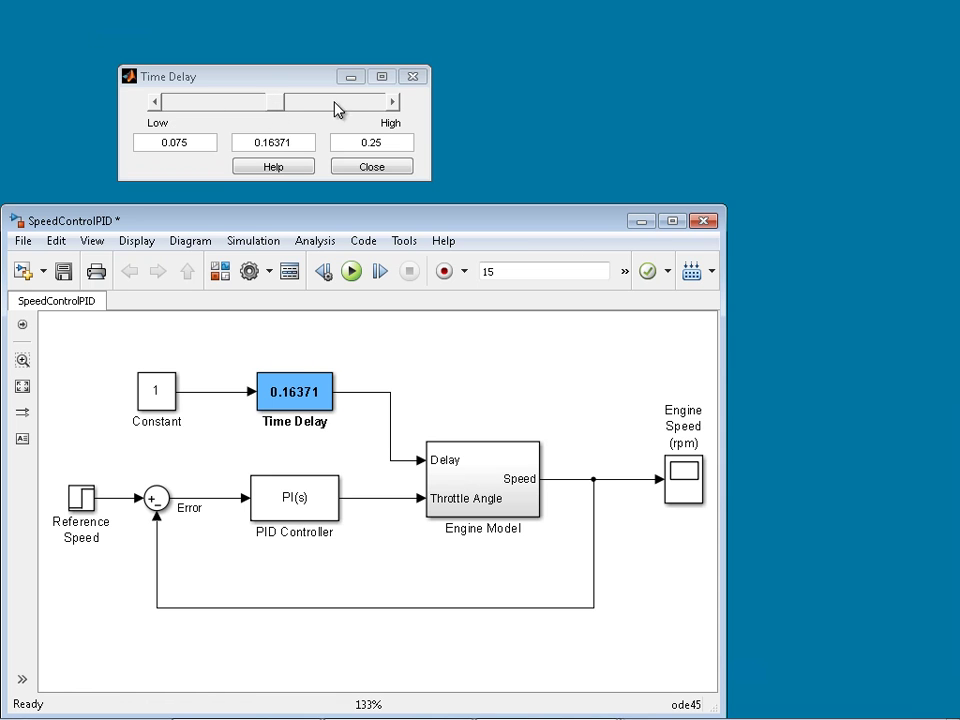
Set the Time Delay to its 0.075 minimum, run, and view the engine speed result.
double_click(686, 482)
left_click_drag(279, 104, 172, 114)
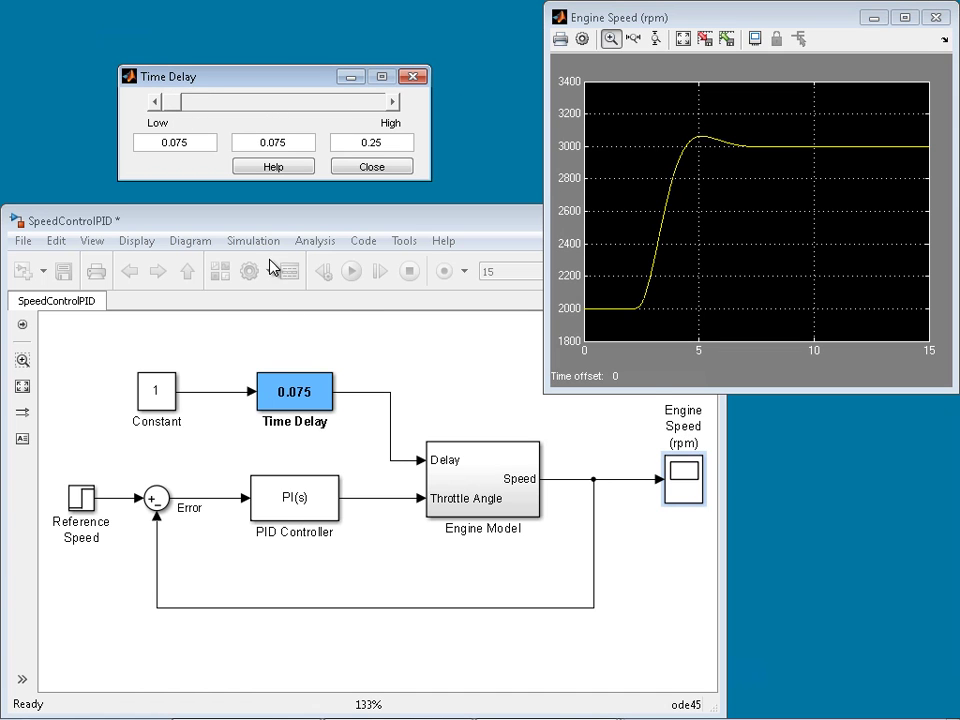
left_click(390, 340)
left_click(351, 272)
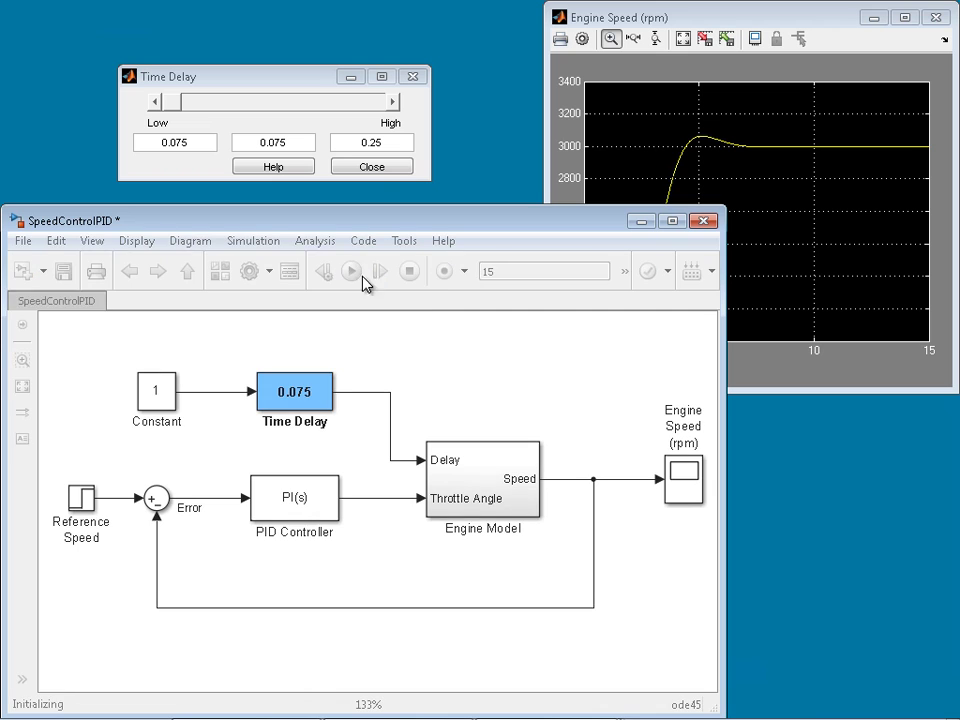
left_click(788, 376)
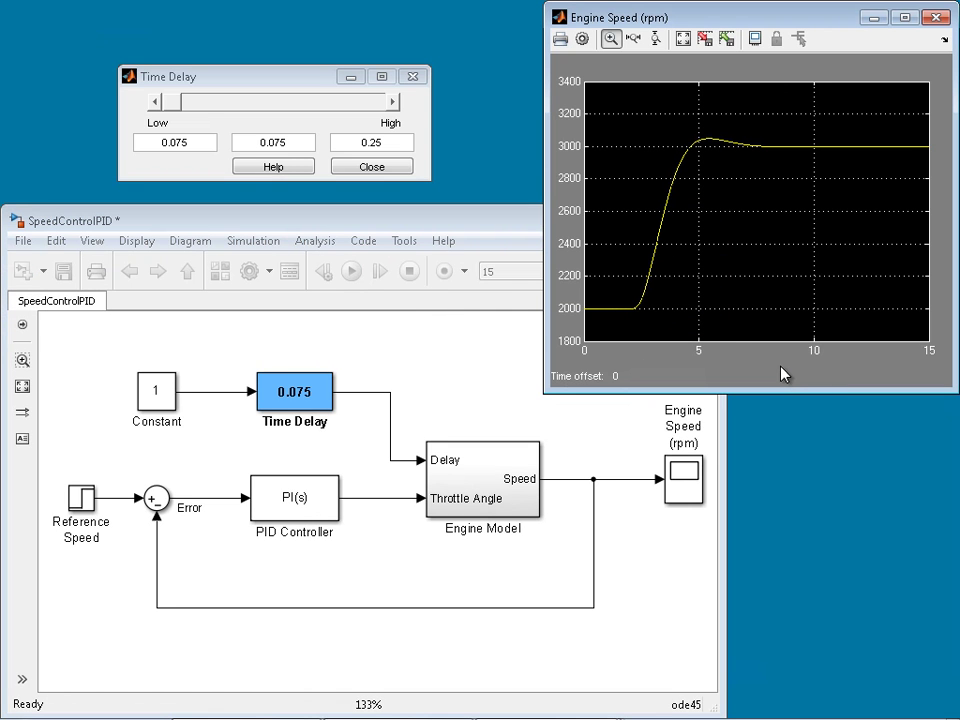
Raise the Time Delay to 0.25, rerun, and view the speed plot.
left_click(476, 364)
left_click_drag(175, 108, 392, 100)
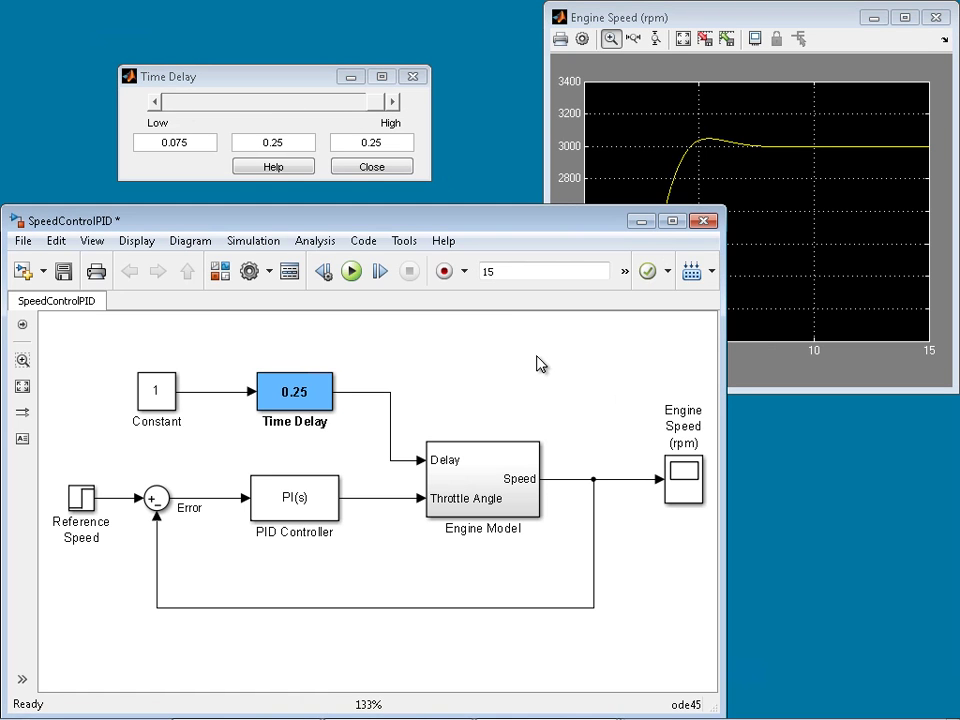
left_click(351, 272)
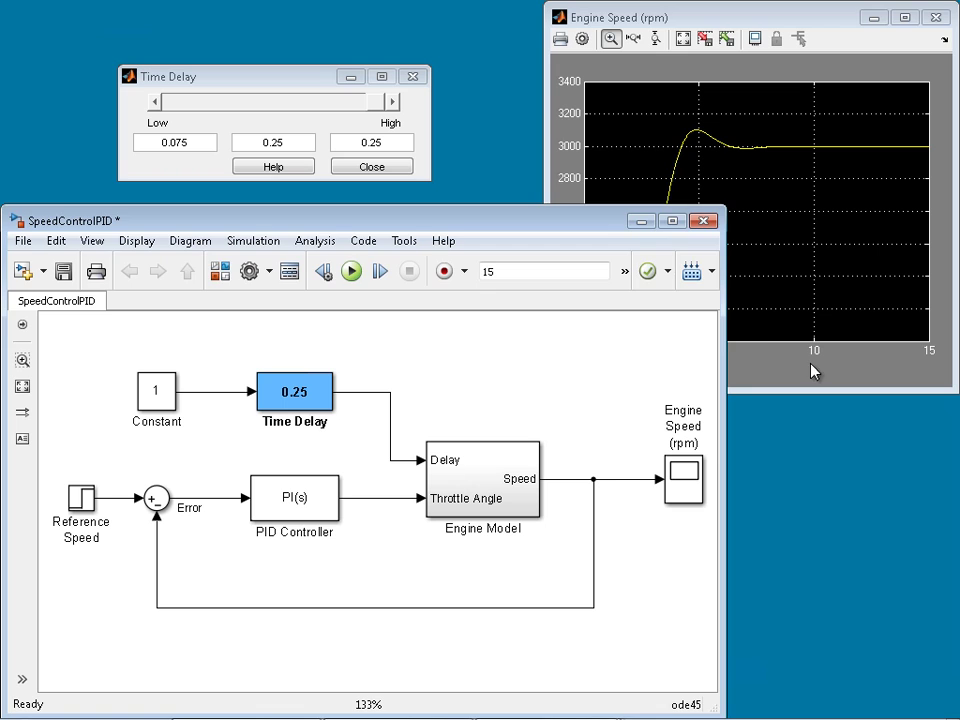
left_click(812, 369)
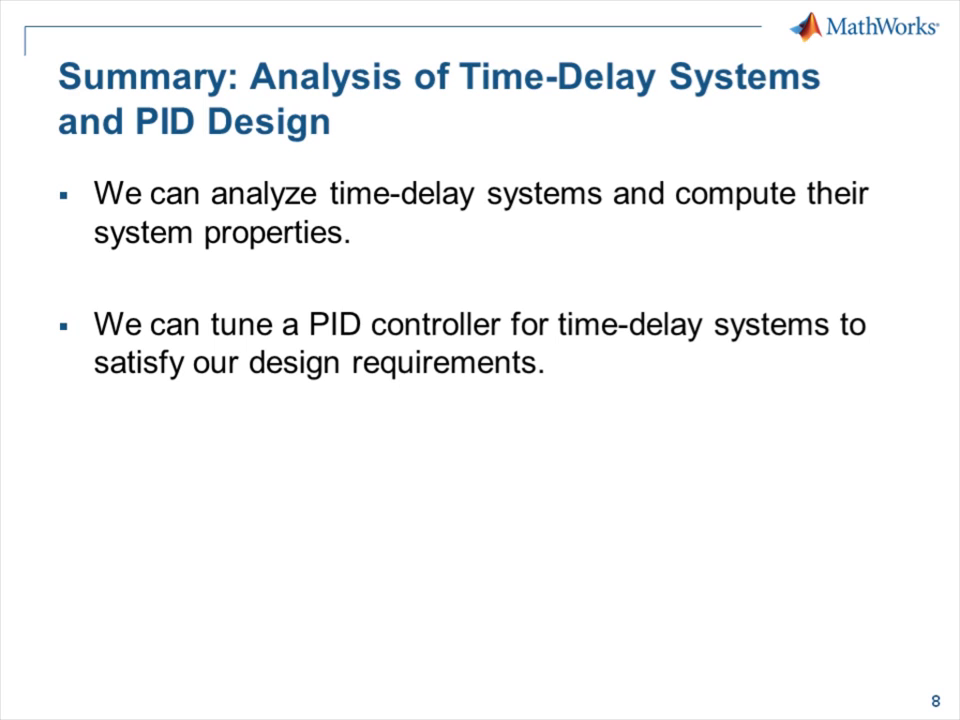
Advance the slideshow to slide 9, 'Linearization of Time-Delay Systems'.
key("Right")
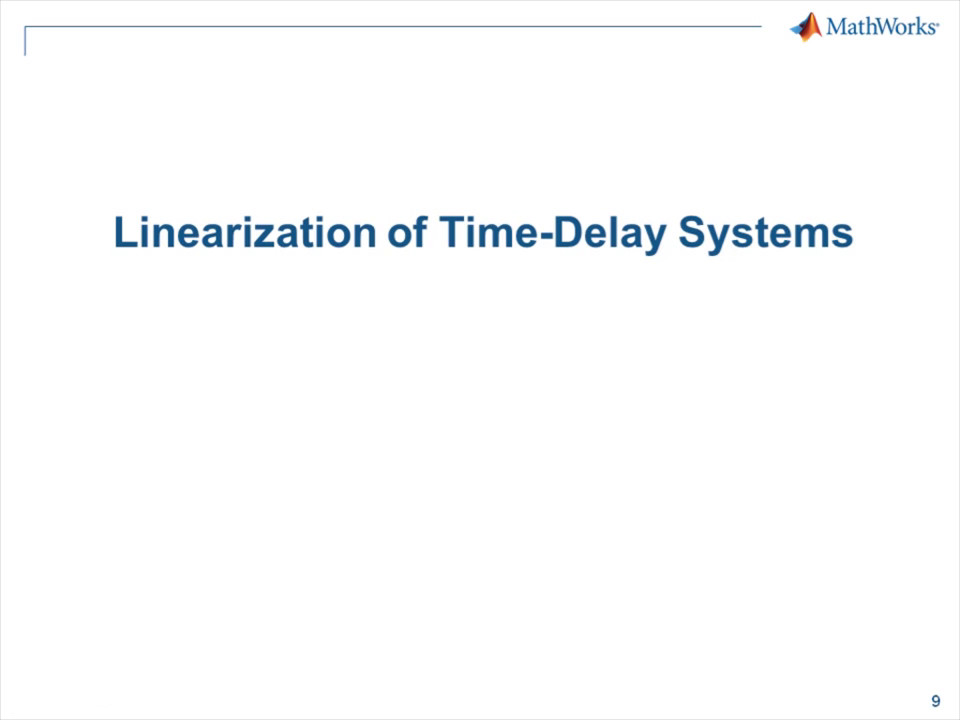
Advance the slideshow to slide 10, the bullet-point slide.
key("Right")
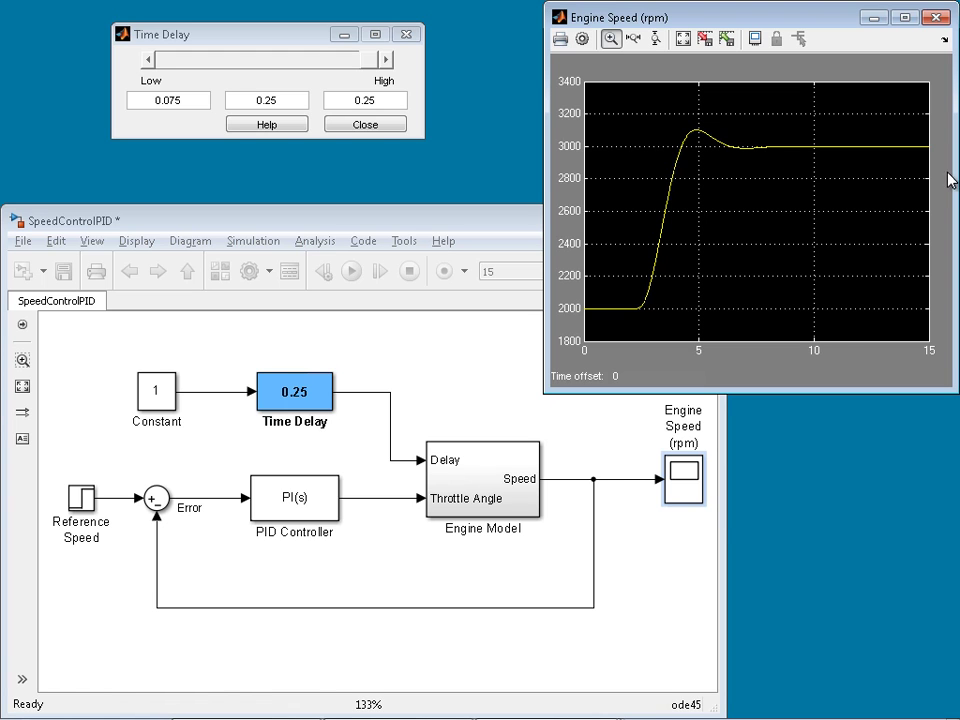
Make the controller output signal an open-loop linear analysis input point.
left_click(934, 21)
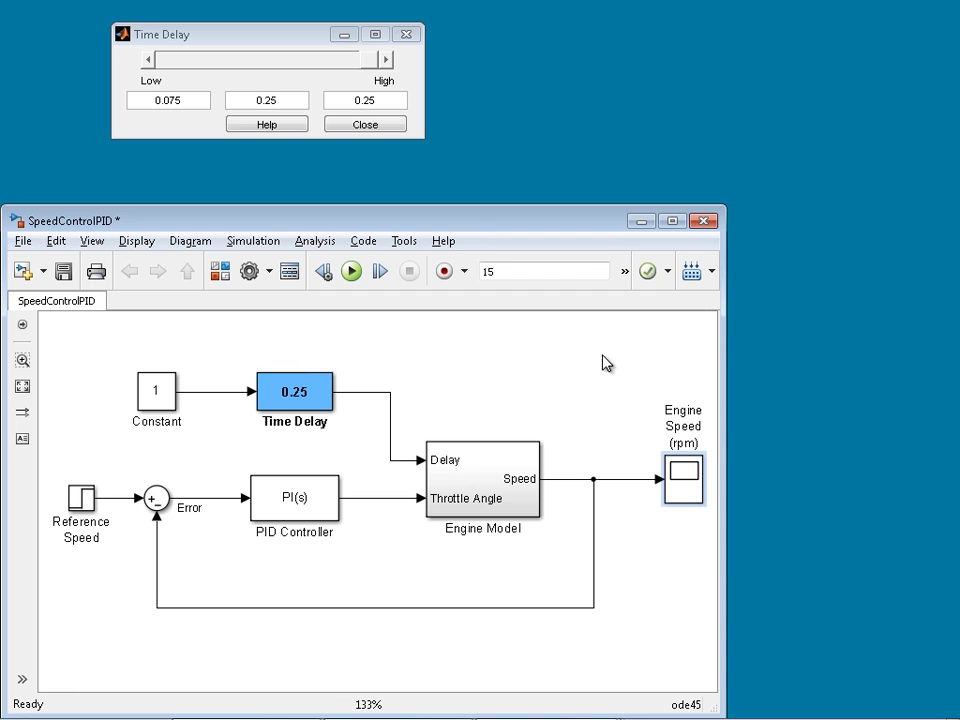
left_click(510, 477)
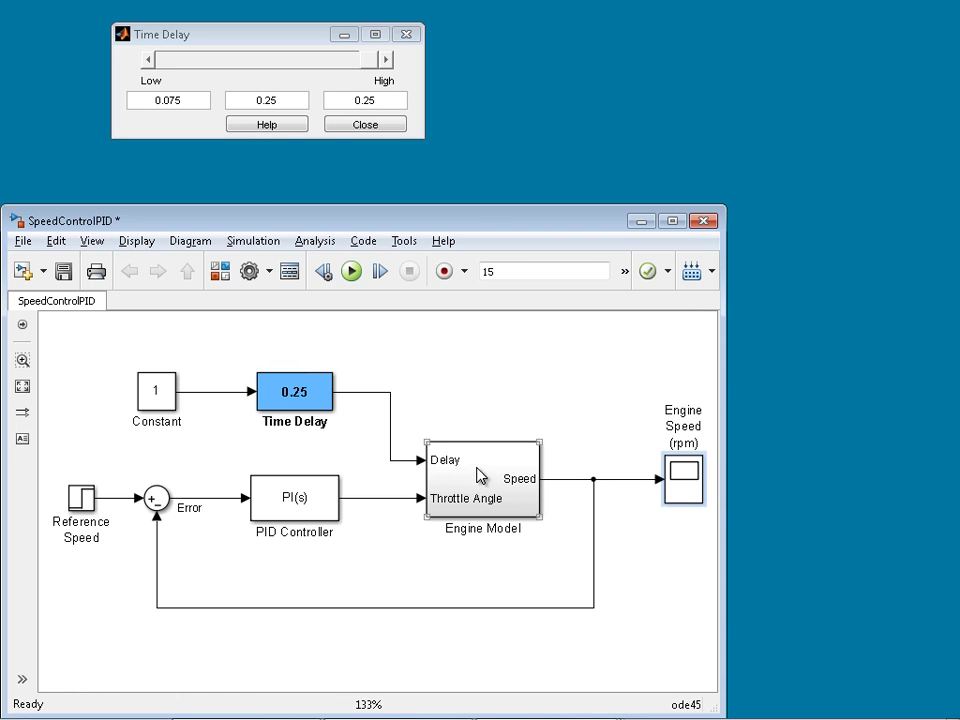
left_click(397, 609)
left_click(396, 603)
right_click(372, 498)
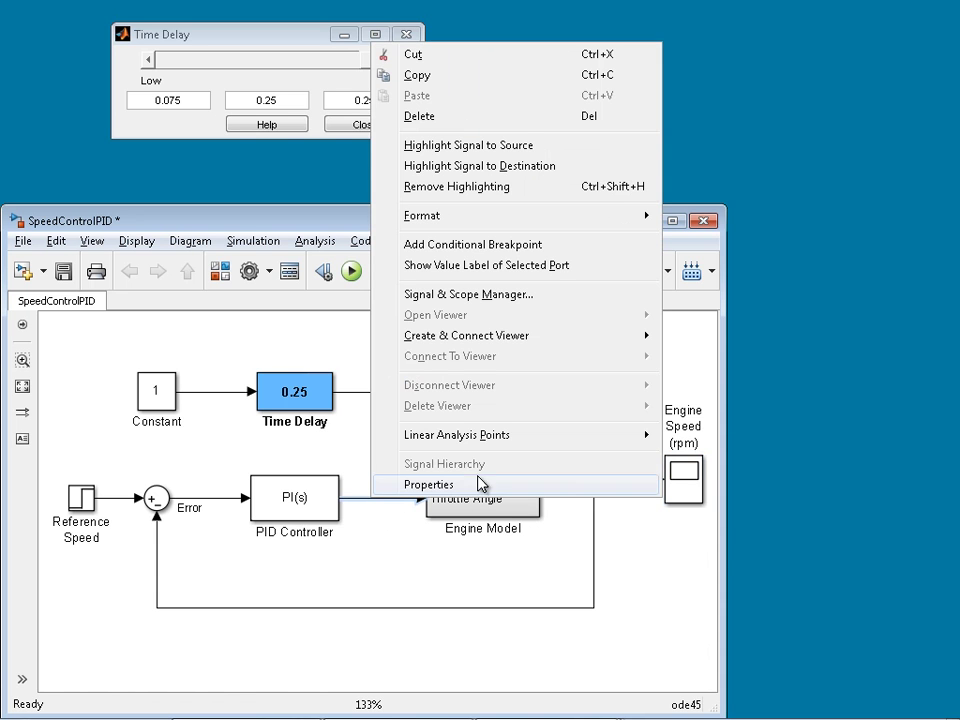
mouse_move(548, 437)
left_click(720, 528)
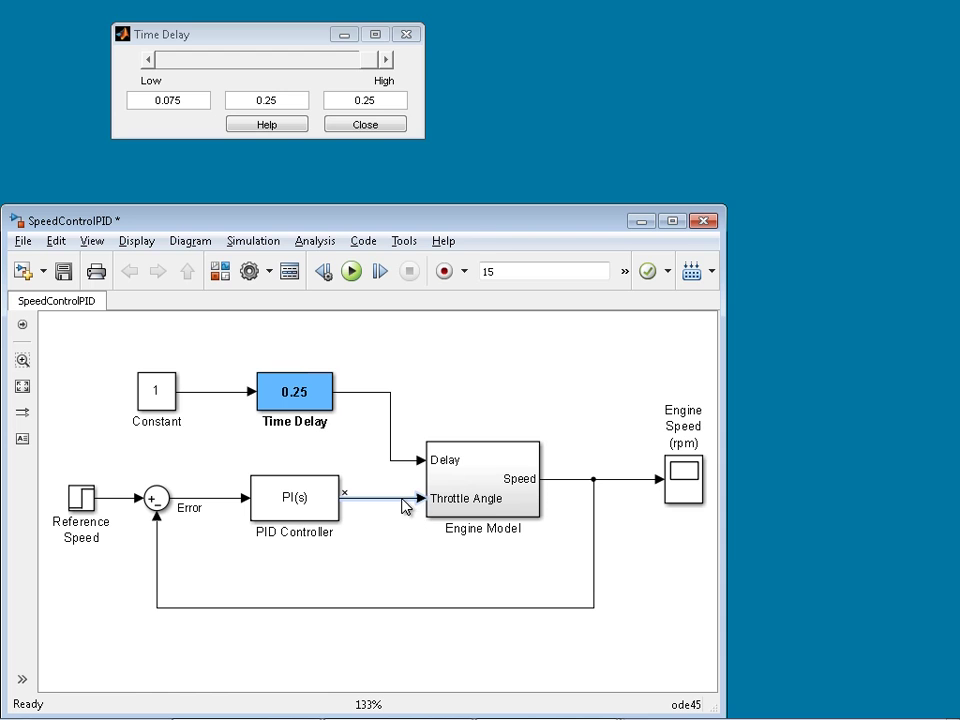
right_click(403, 507)
left_click(731, 435)
left_click(576, 482)
Mark the engine Speed signal as an output point and set the time delay to 0.16371.
right_click(576, 485)
mouse_move(671, 420)
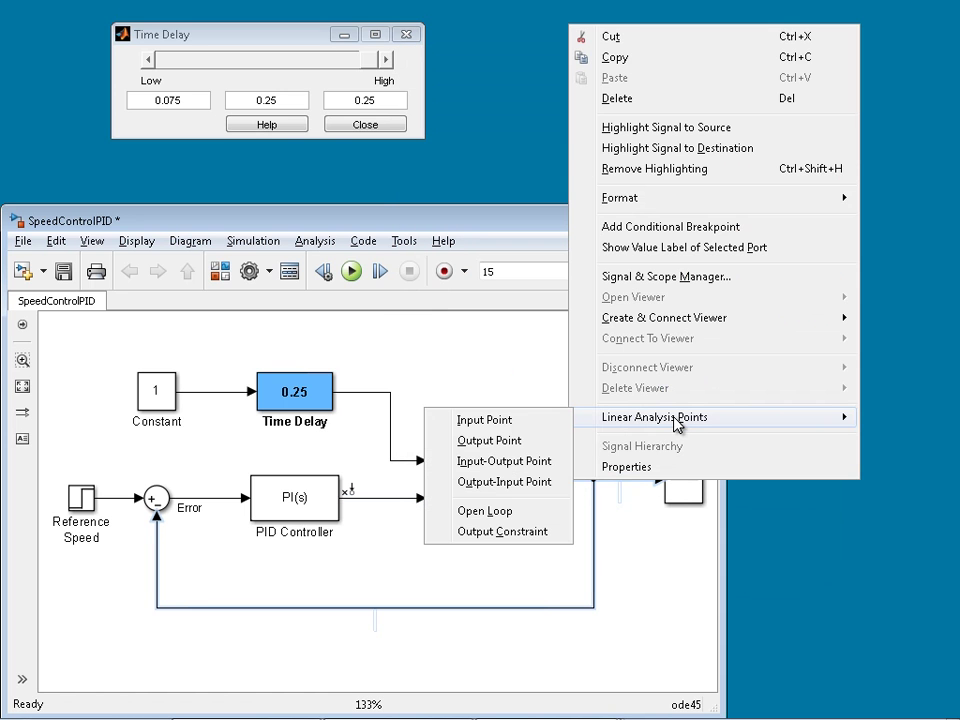
left_click(524, 441)
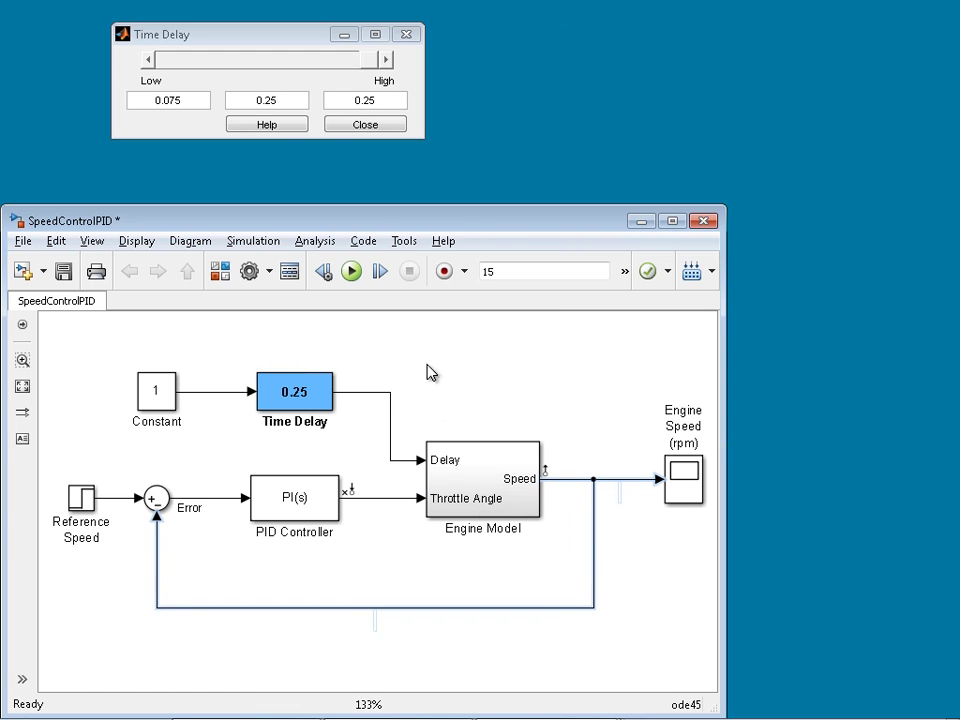
left_click_drag(372, 62, 269, 64)
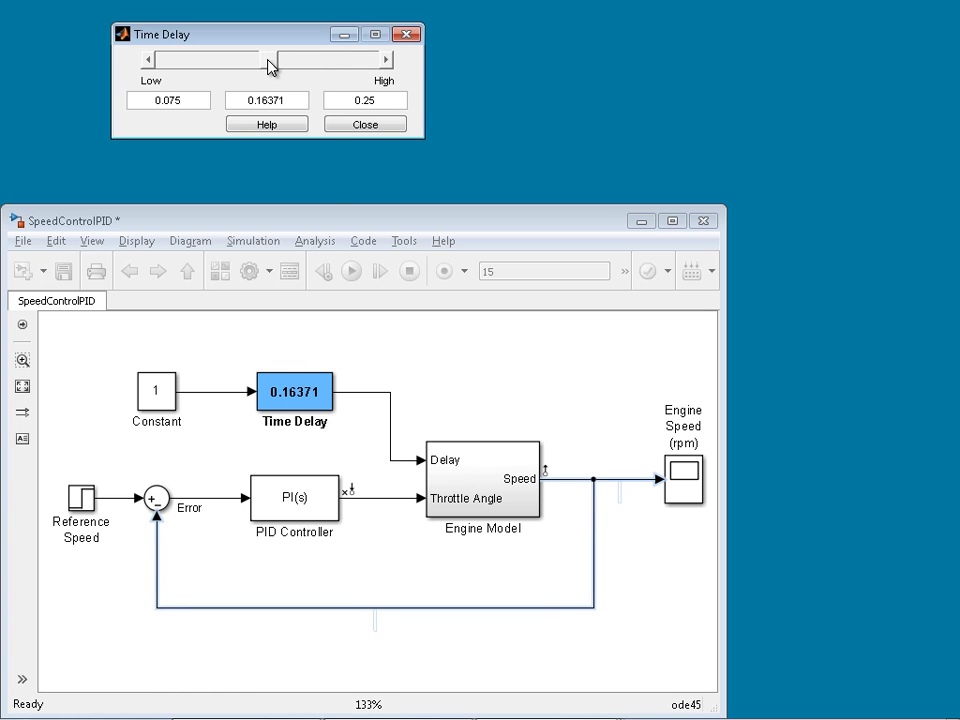
left_click(409, 364)
left_click(320, 245)
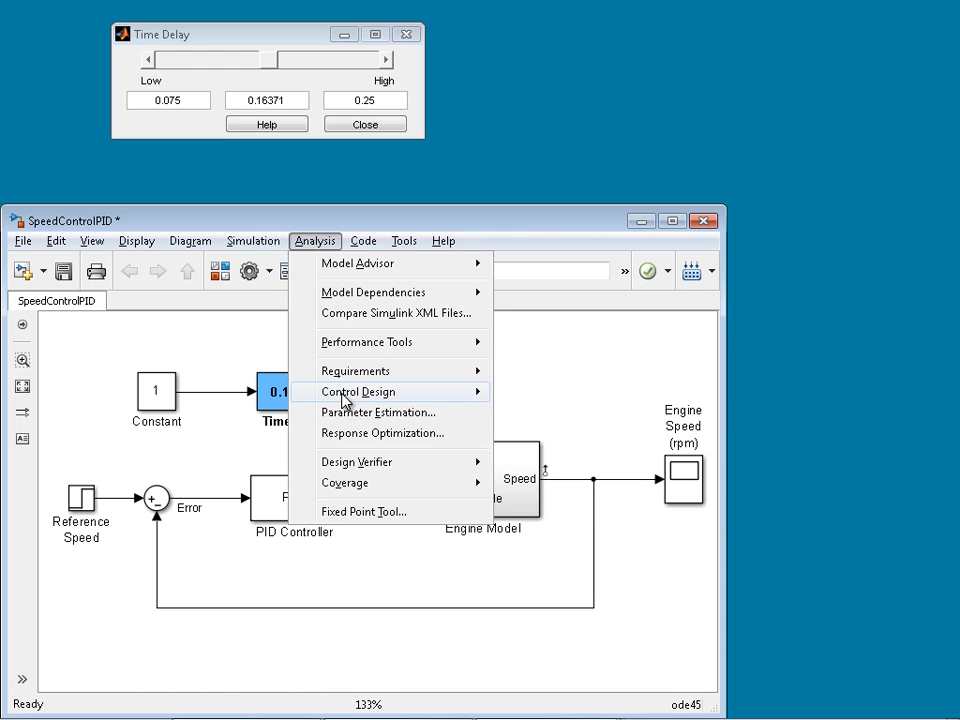
Launch the Linear Analysis Tool and enable 'Return linear models with exact delays'.
mouse_move(459, 400)
left_click(534, 397)
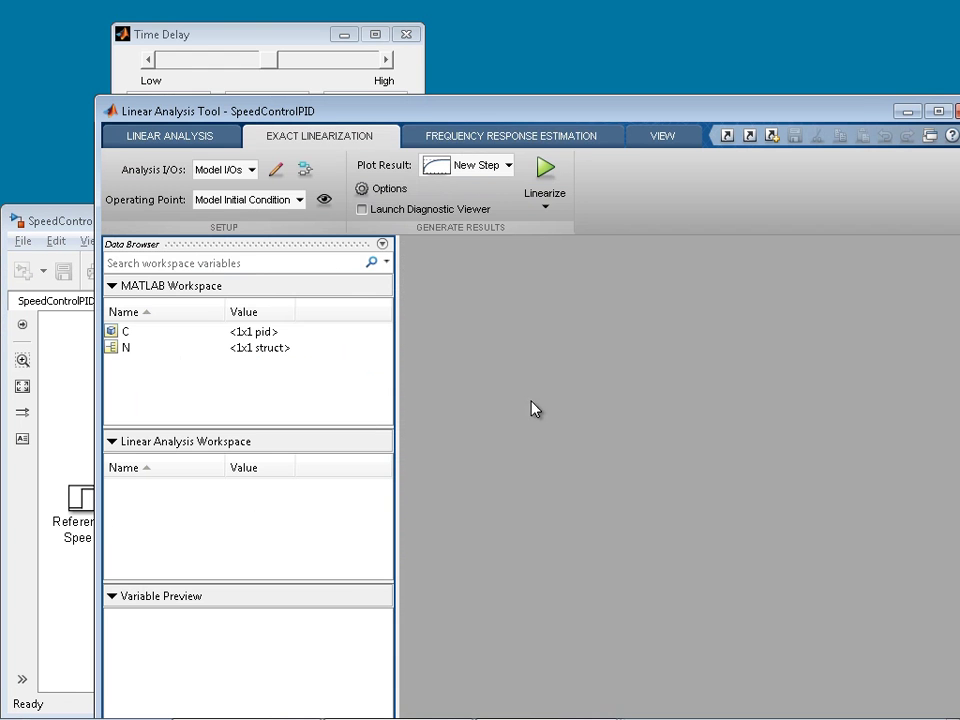
left_click_drag(579, 115, 518, 75)
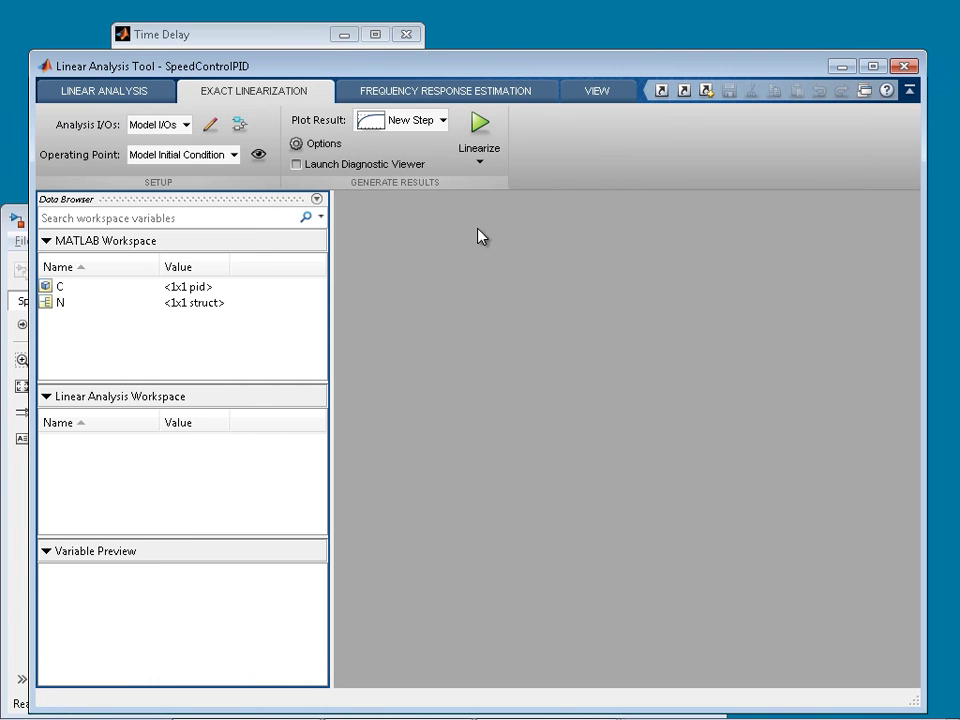
left_click(313, 143)
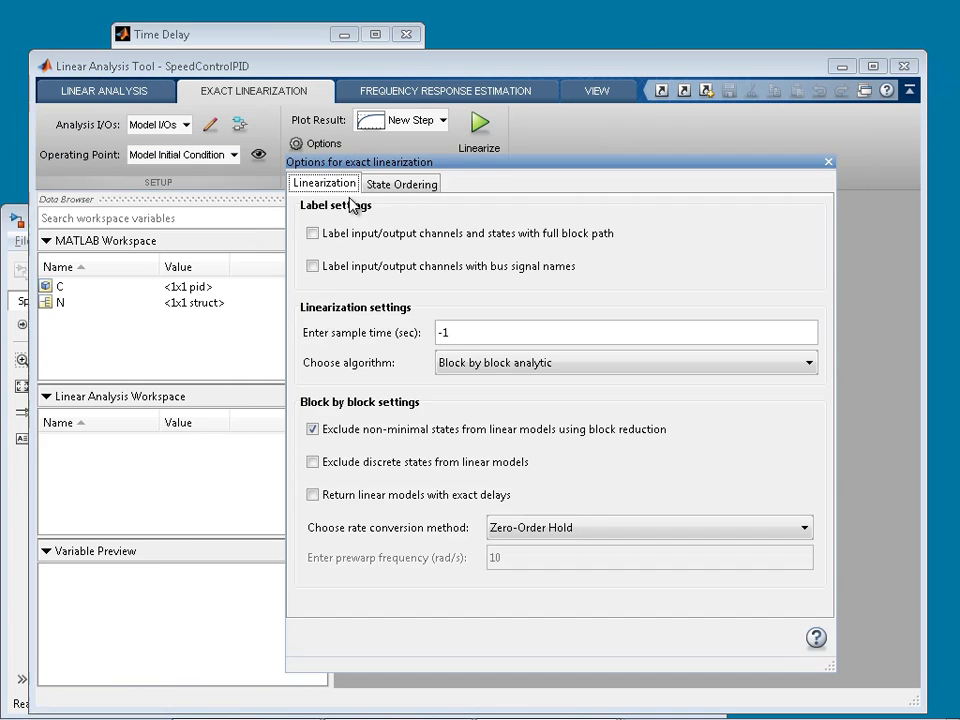
left_click(374, 497)
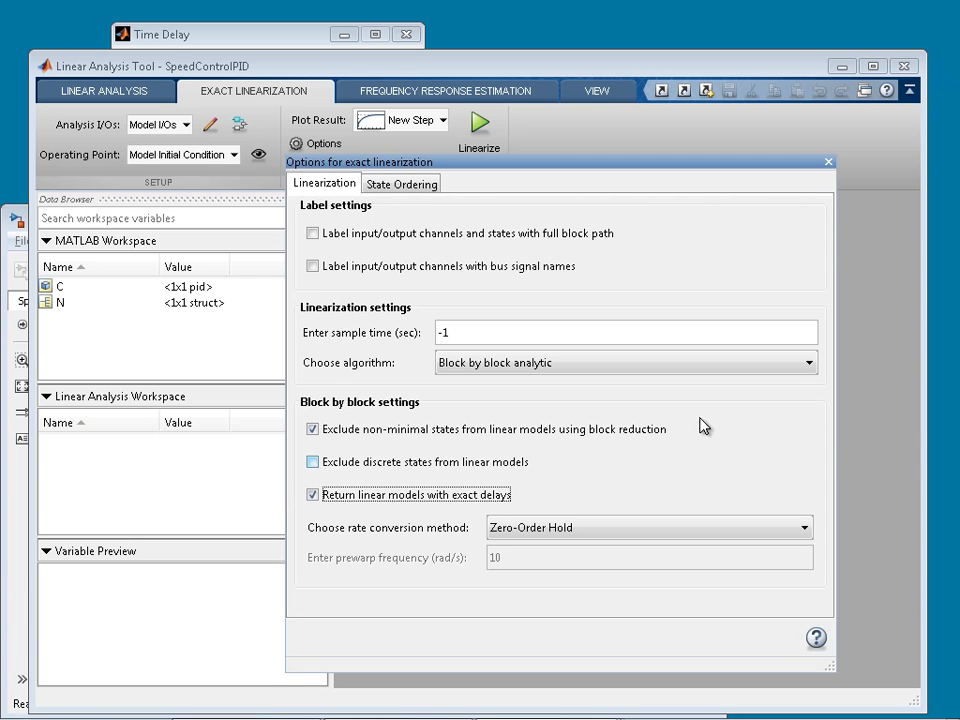
left_click(827, 162)
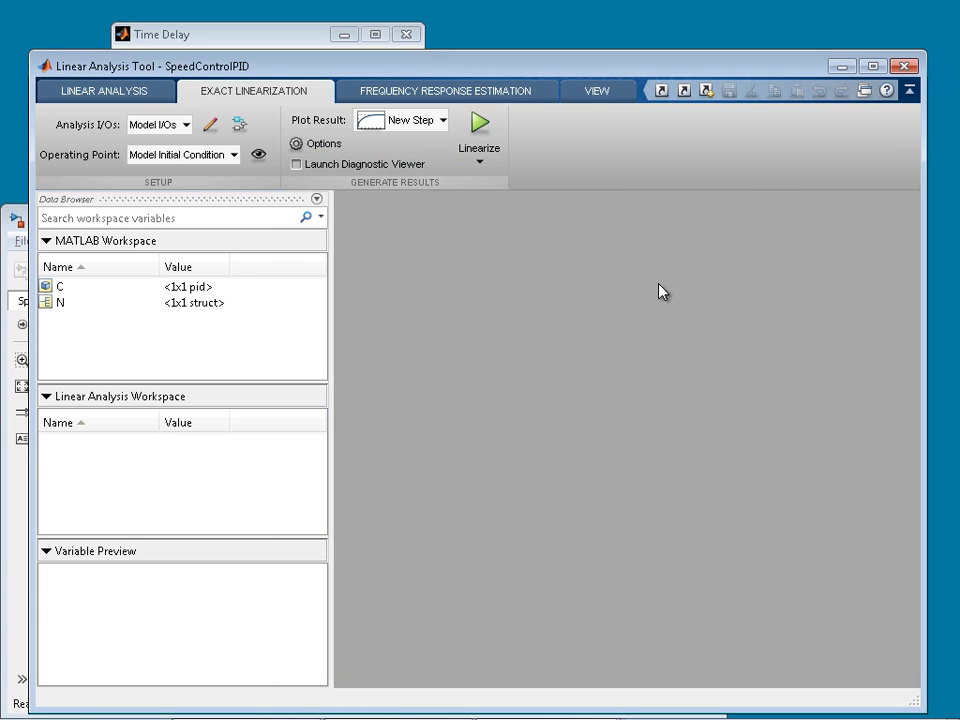
Linearize into linsys1 and view its values, highlighting the 0.164 s internal delay.
left_click(480, 127)
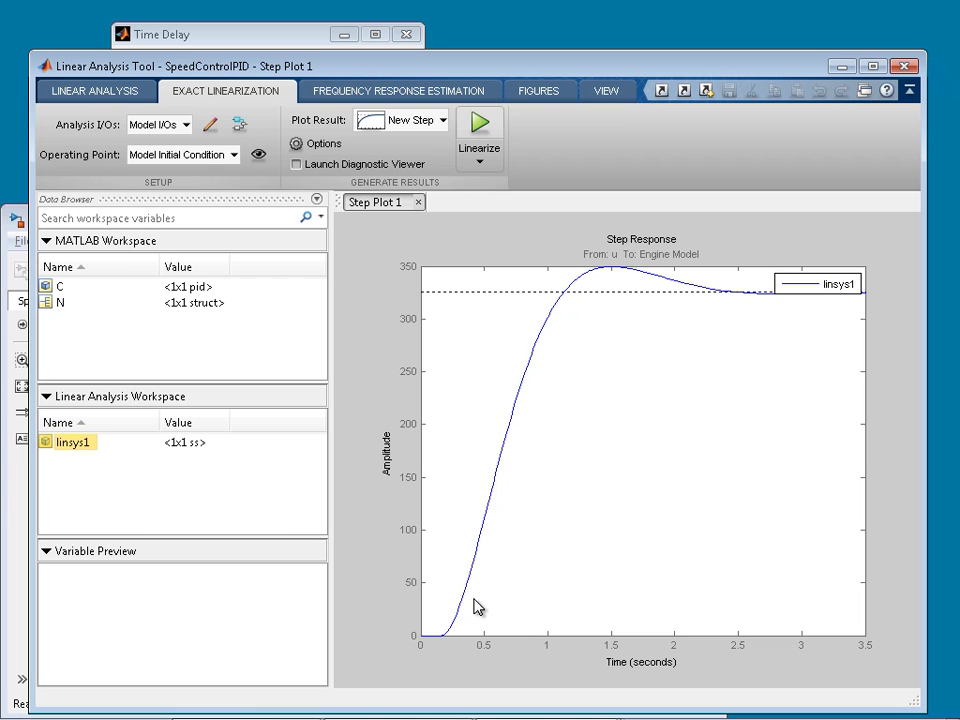
double_click(79, 444)
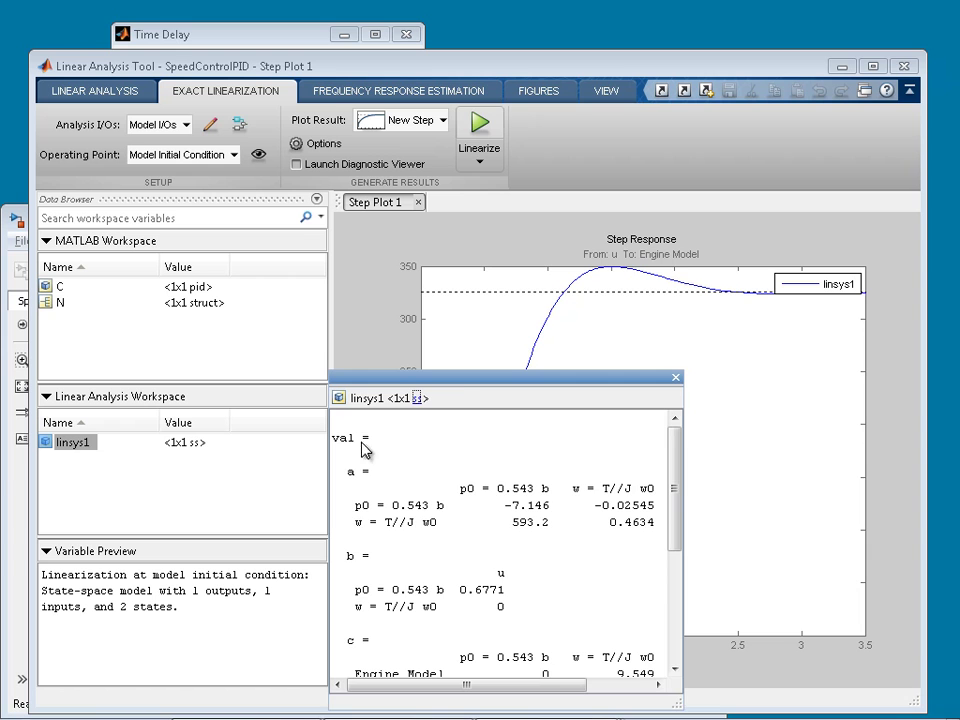
left_click_drag(450, 386, 456, 229)
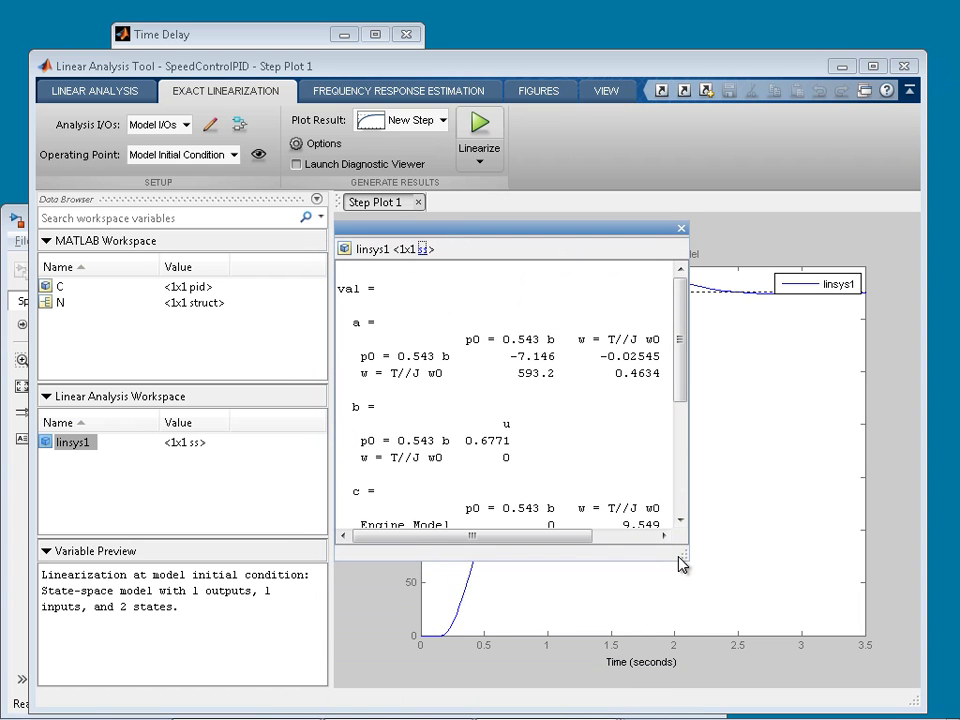
left_click_drag(682, 550, 870, 678)
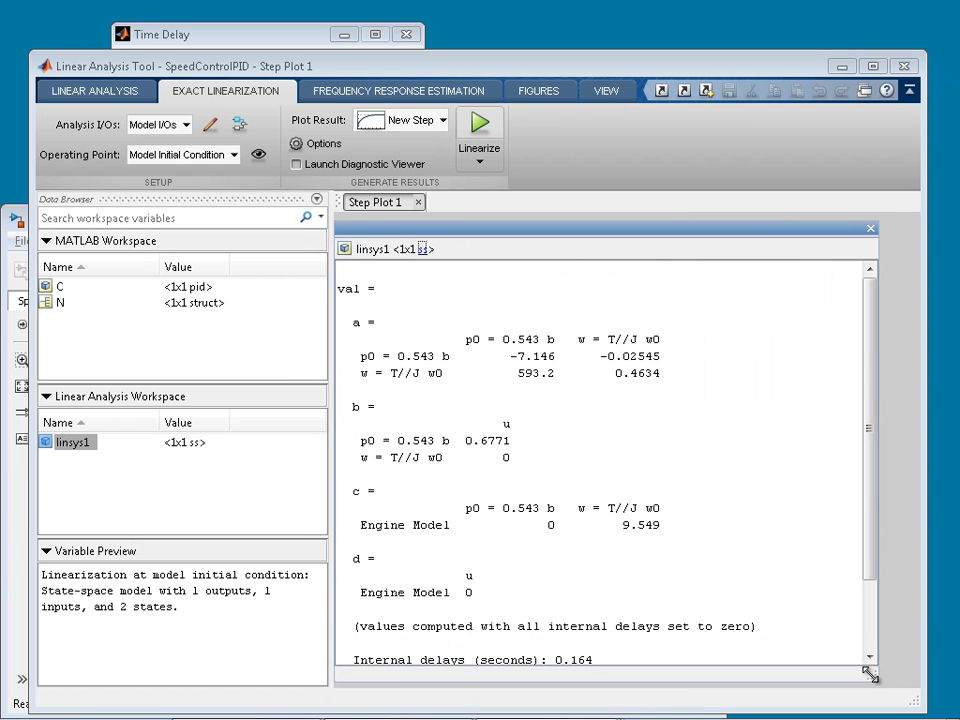
left_click_drag(868, 504, 879, 557)
left_click_drag(637, 585, 352, 592)
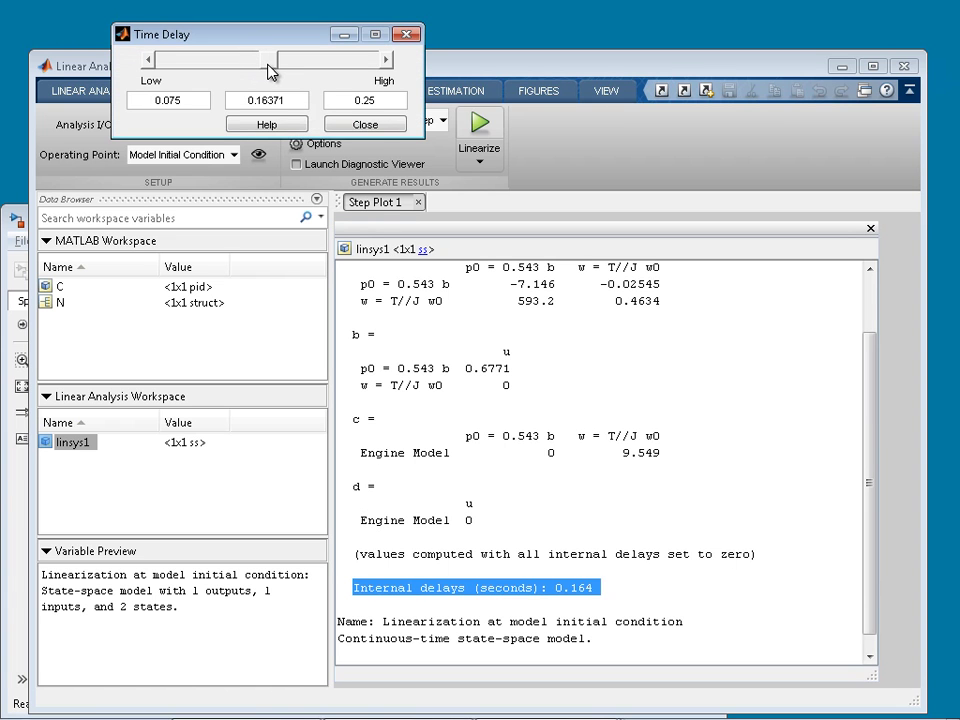
Add results to all existing plots, then linearize at a 0.075 delay to add linsys2.
left_click(870, 229)
left_click(404, 130)
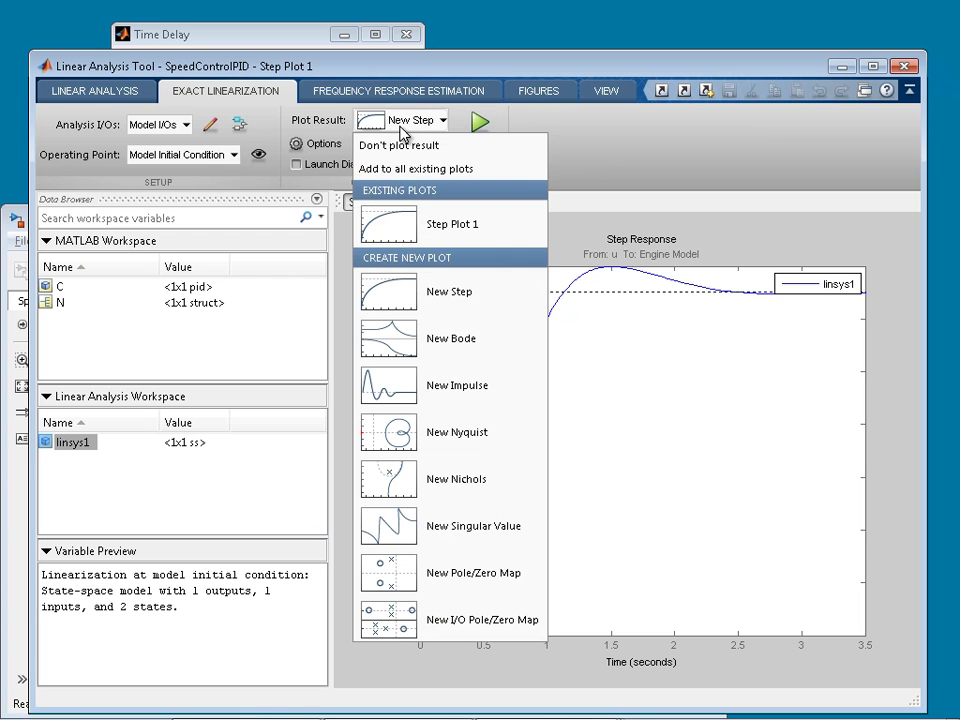
left_click(396, 168)
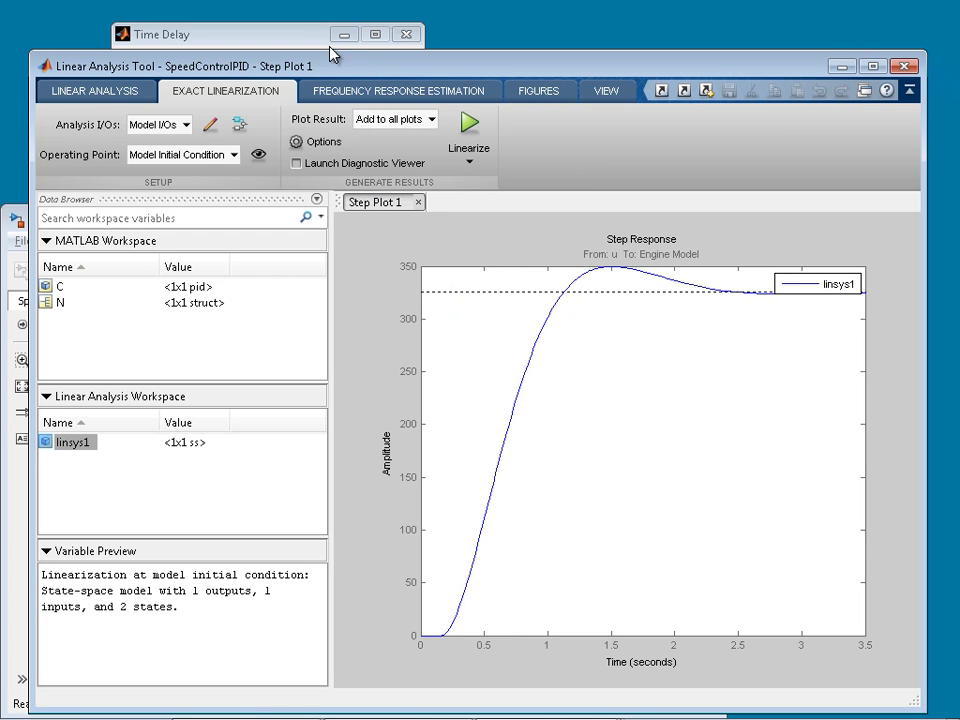
left_click(297, 37)
left_click_drag(249, 67, 125, 60)
left_click(553, 146)
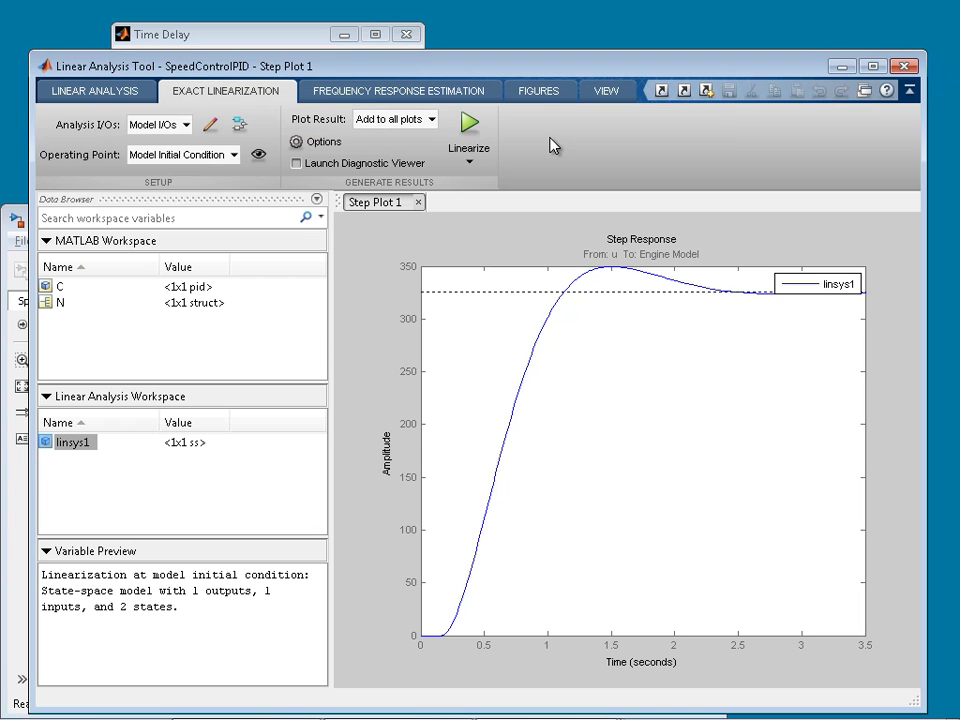
left_click(468, 122)
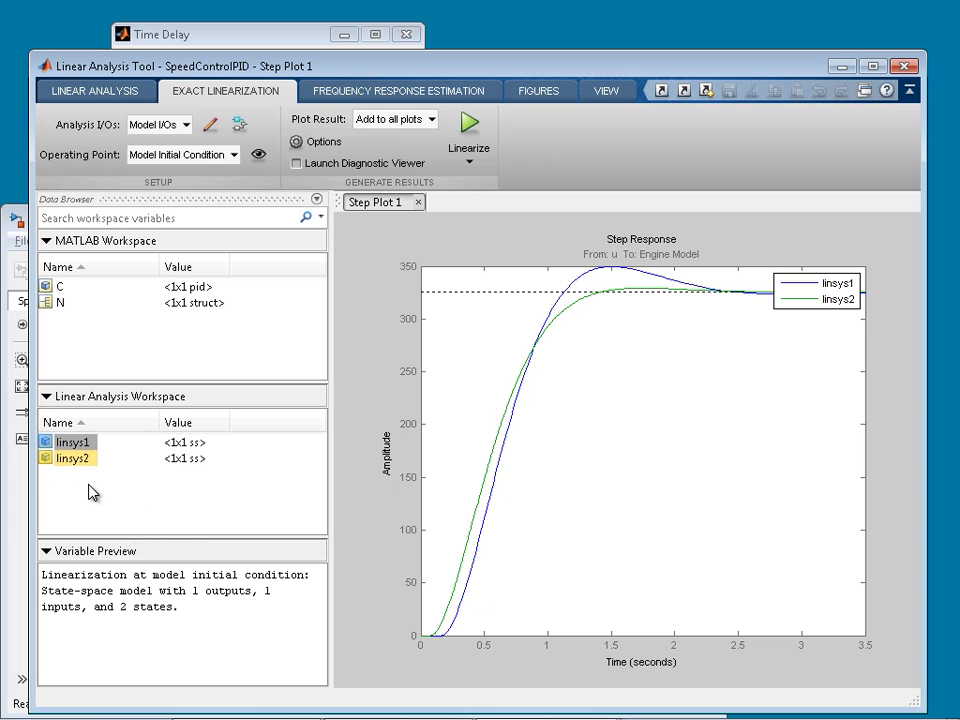
Raise the time delay to its high value 0.25 and linearize again for linsys3.
left_click(272, 40)
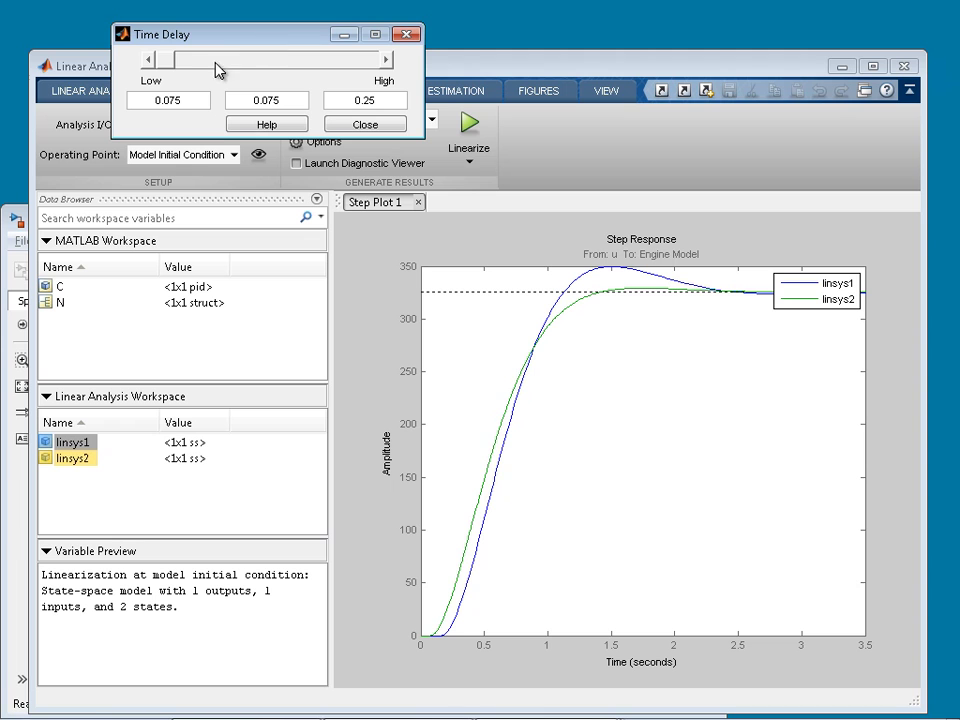
left_click_drag(152, 60, 378, 70)
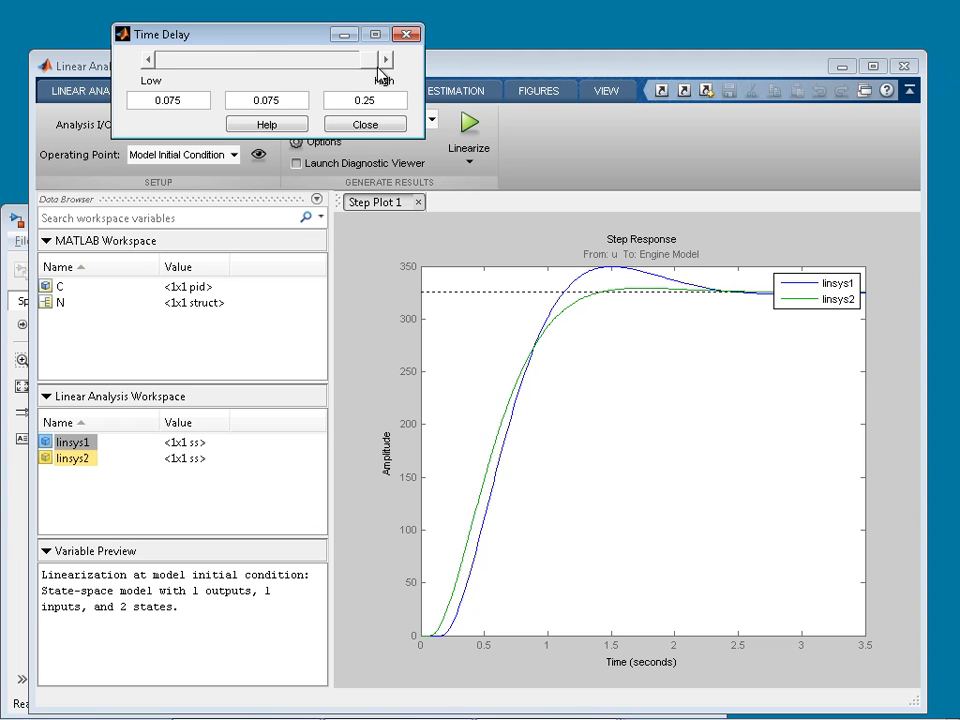
left_click(548, 155)
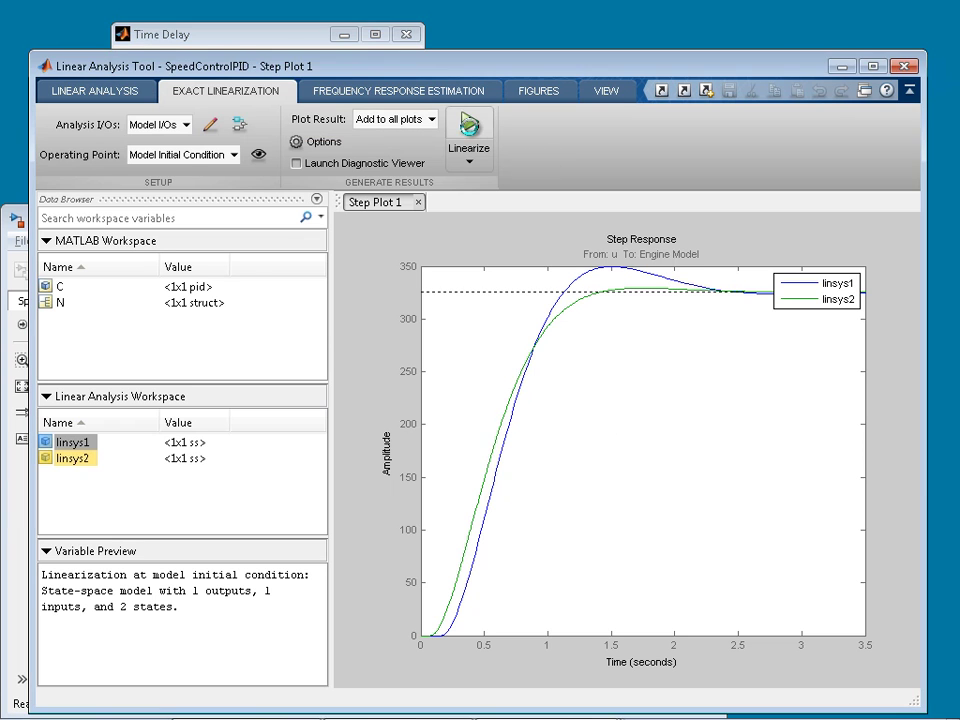
left_click(468, 123)
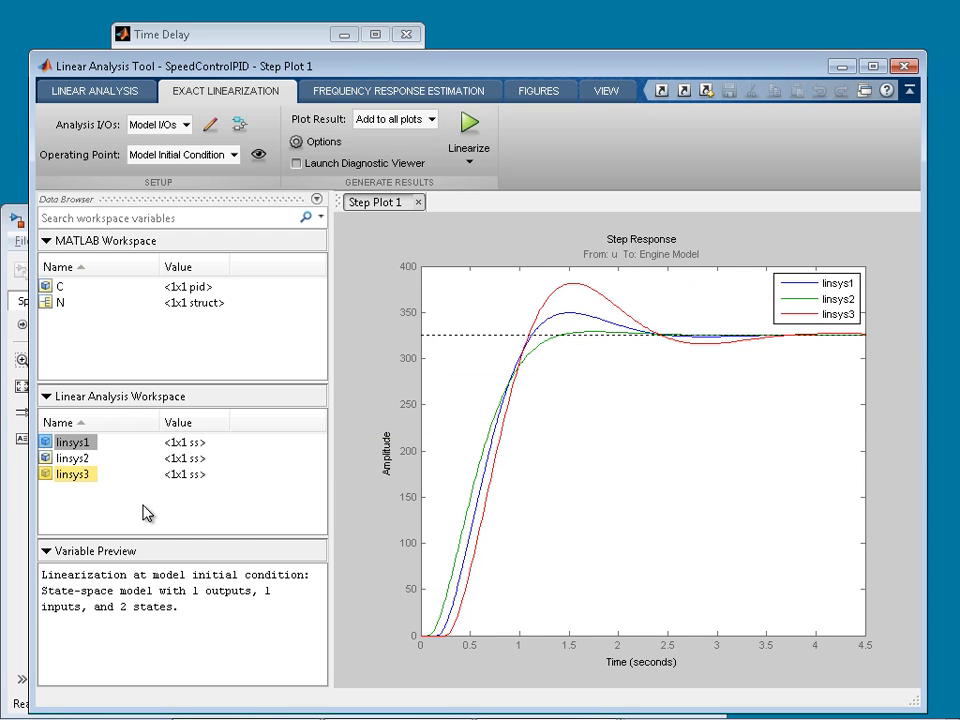
Copy linsys1, linsys2 and linsys3 into the MATLAB Workspace pane.
left_click(84, 443)
left_click(90, 462, "ctrl")
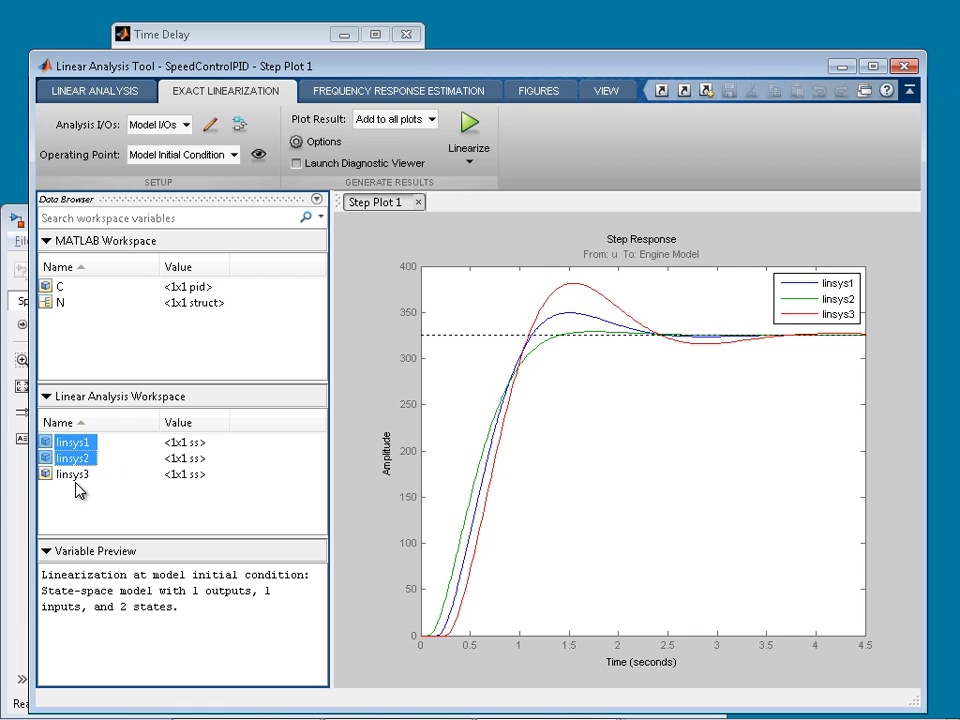
left_click(78, 474, "ctrl")
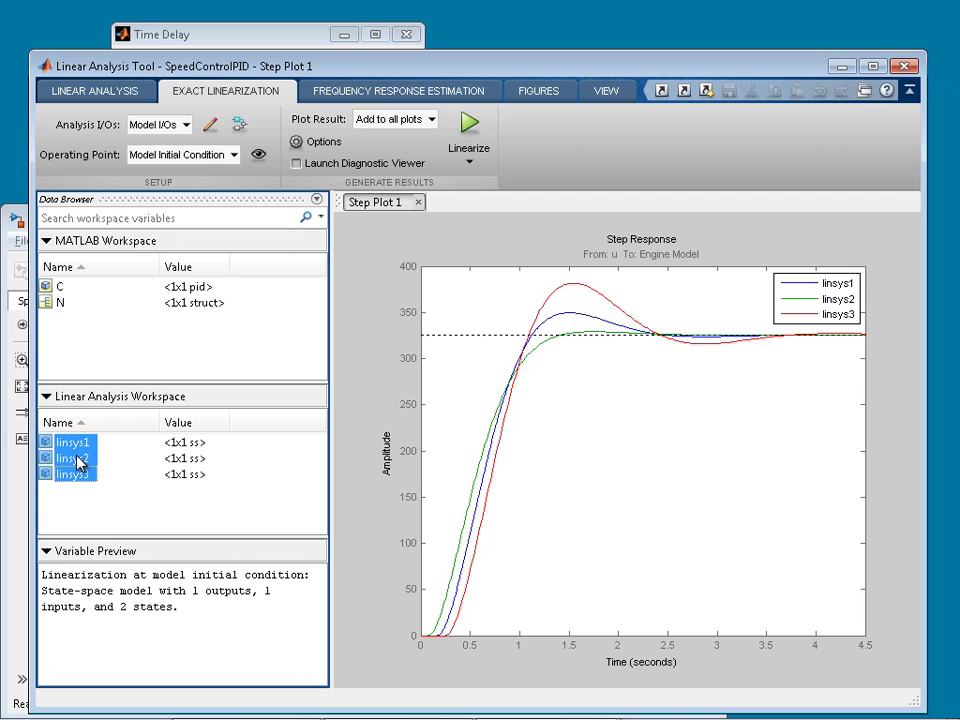
left_click_drag(78, 451, 107, 339)
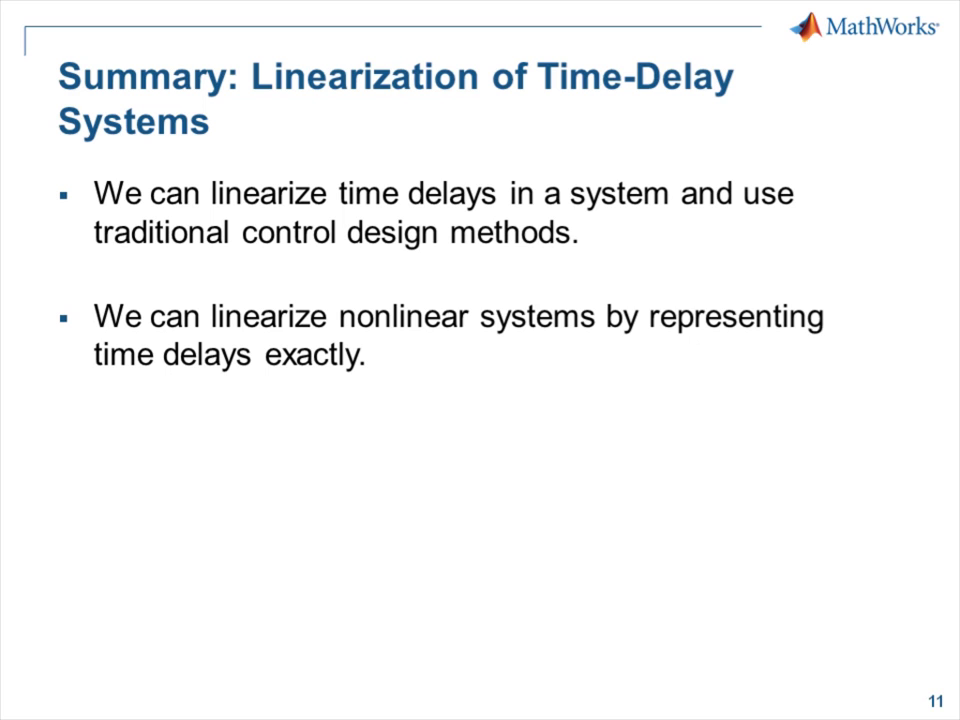
Advance two slides to slide 13 on robustness to delay values.
key("Right")
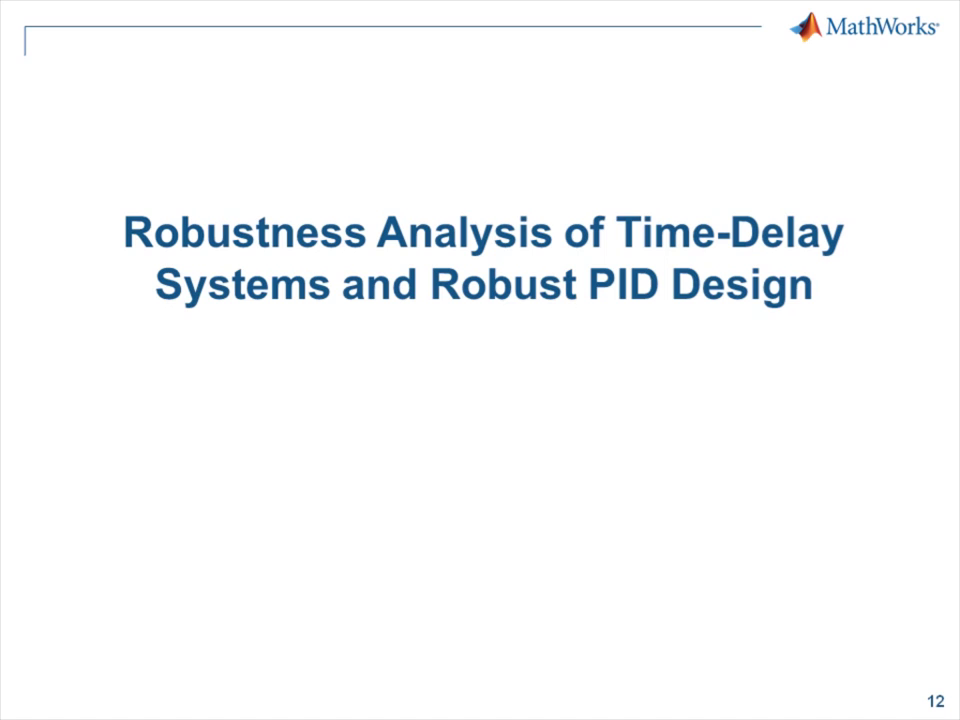
key("Right")
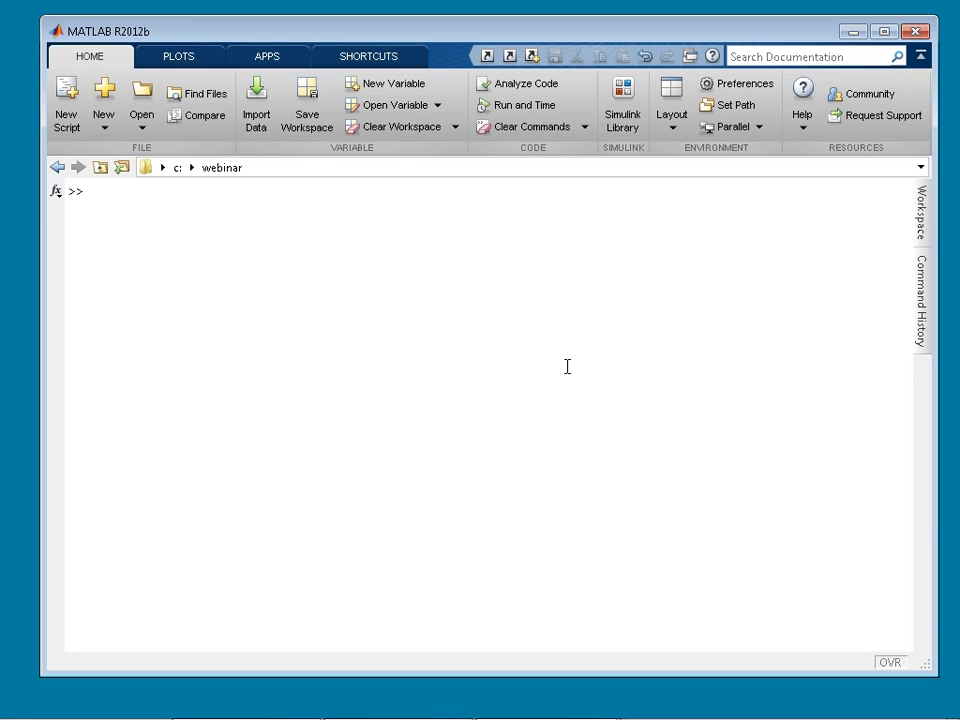
Display linsys1 at the prompt and check its 0.164 s internal delay.
type("linsys1")
key("Return")
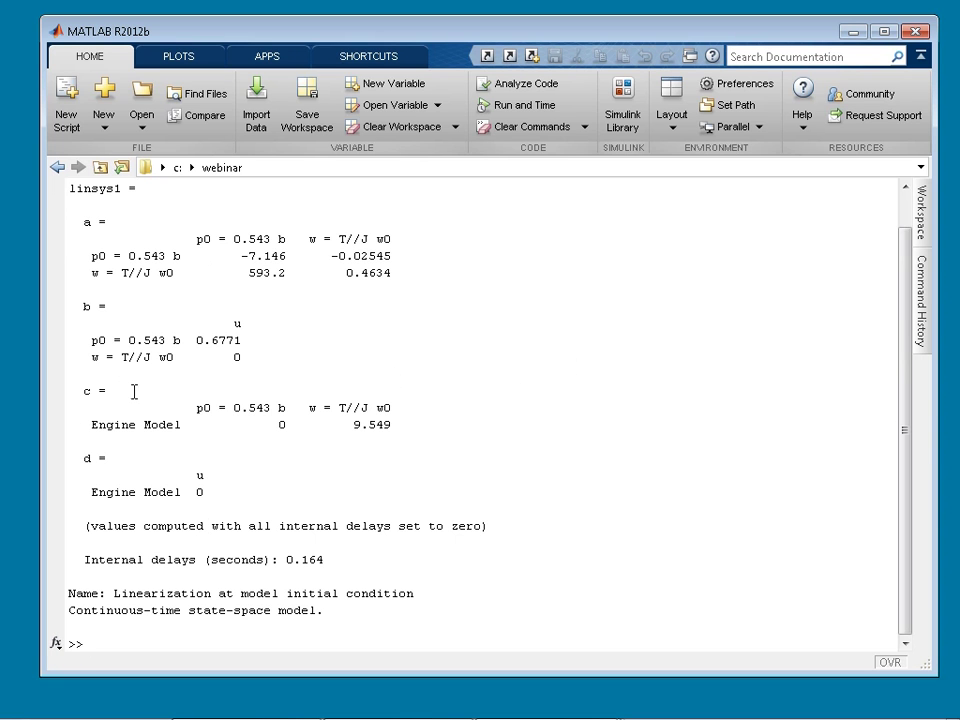
left_click_drag(344, 566, 56, 560)
left_click(159, 568)
Stack linsys1, linsys2, linsys3 into plants and run sisotool(plants,C).
type("plants = stack(1,linsys1,linsys2,linsys3);")
key("Return")
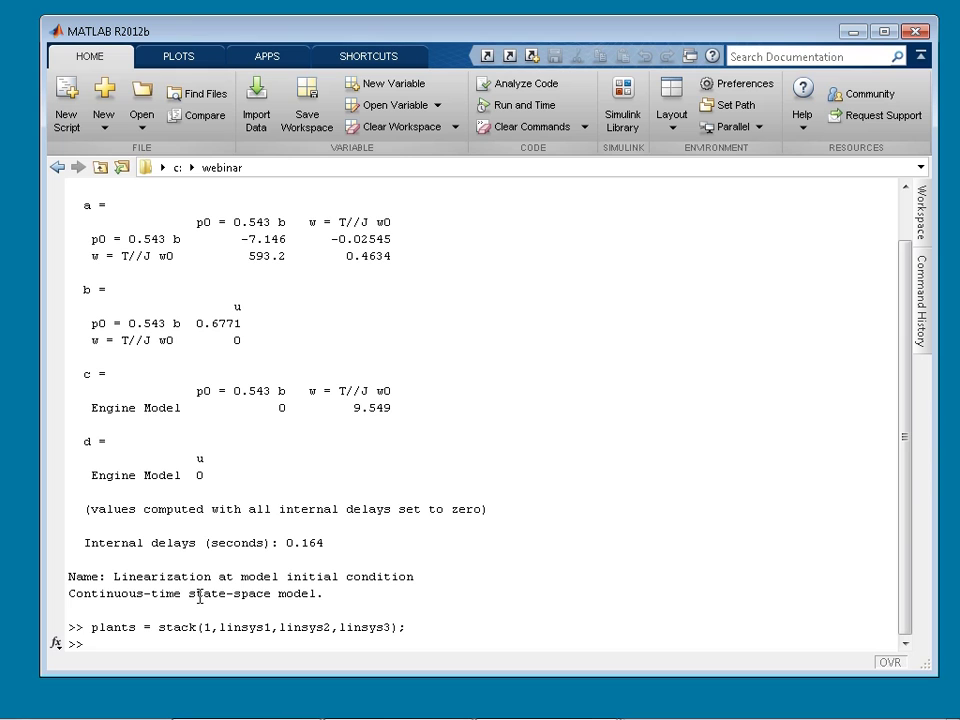
type("sisotool(plants,C)")
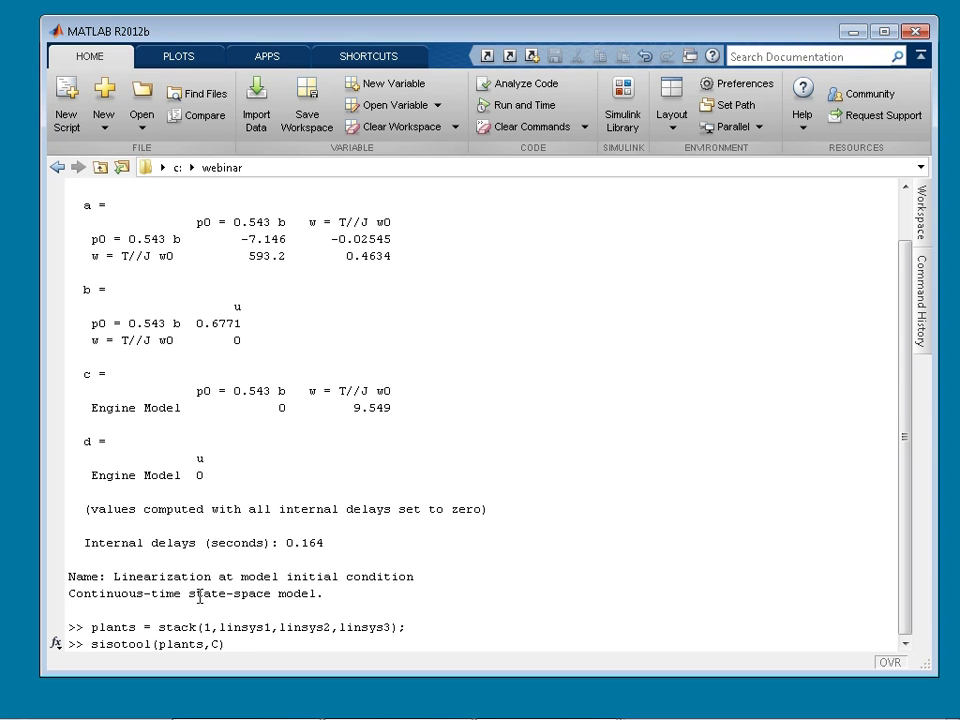
key("Return")
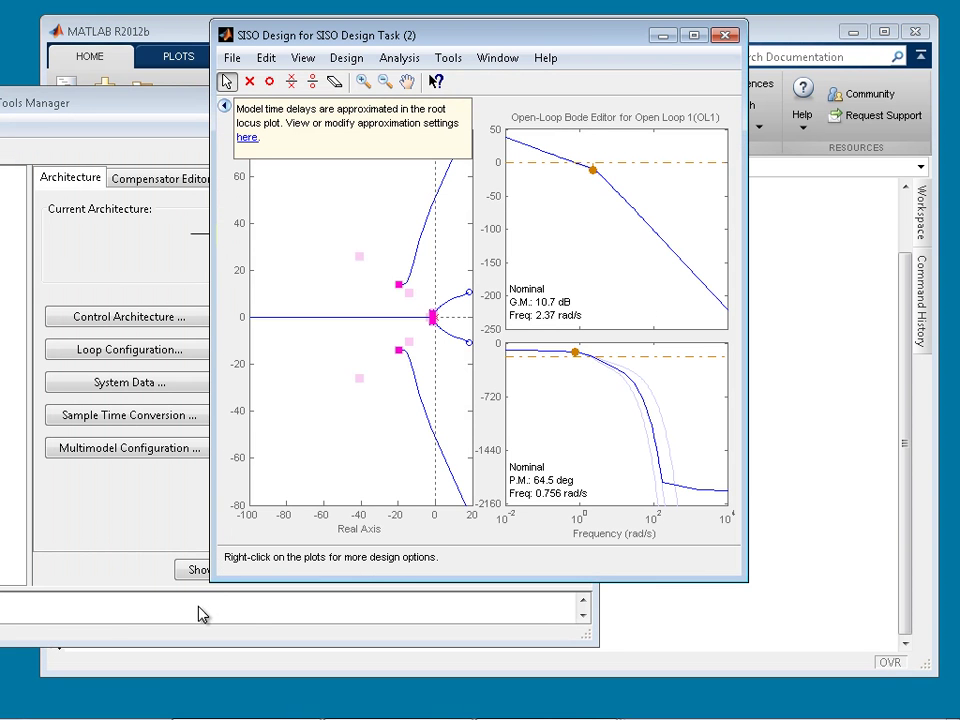
Set analysis Plot 1 to a Closed Loop r to y step response.
left_click(725, 36)
left_click(852, 32)
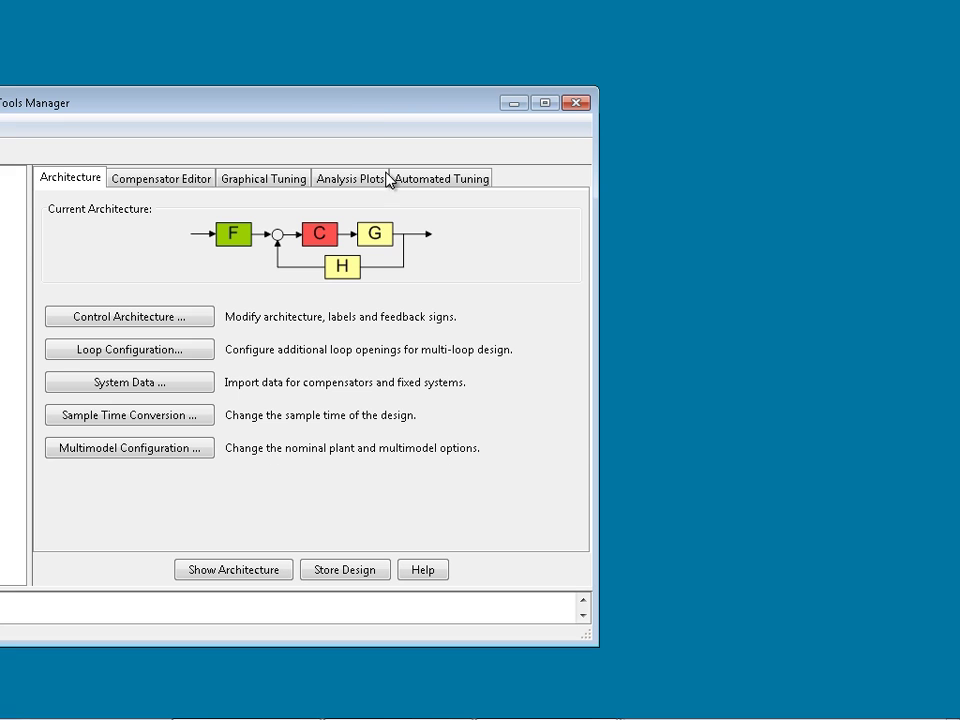
left_click_drag(371, 105, 366, 105)
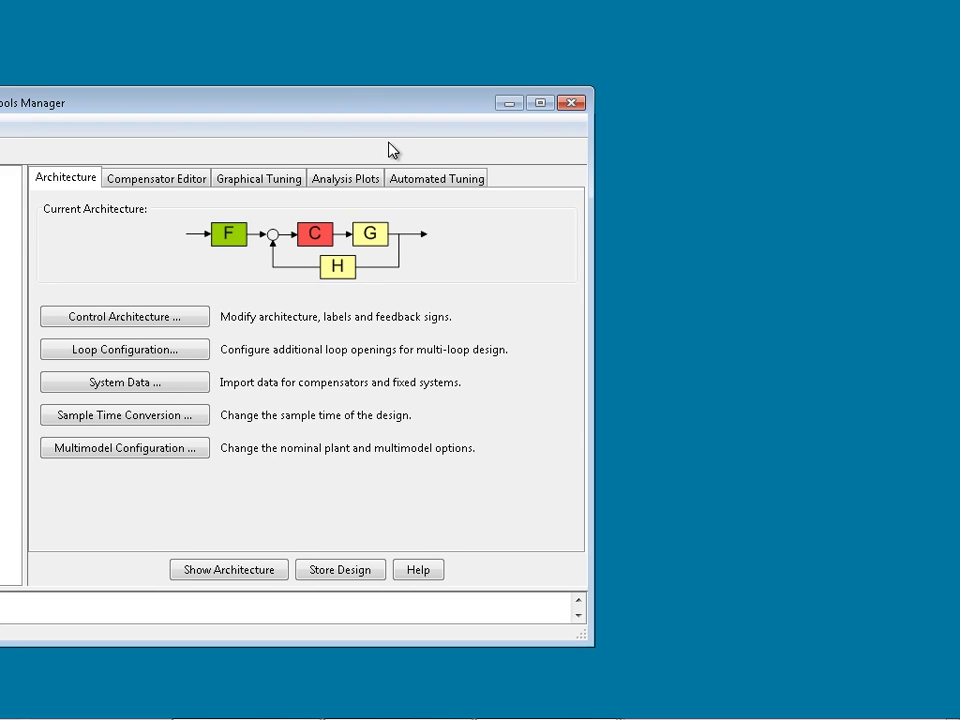
left_click(358, 182)
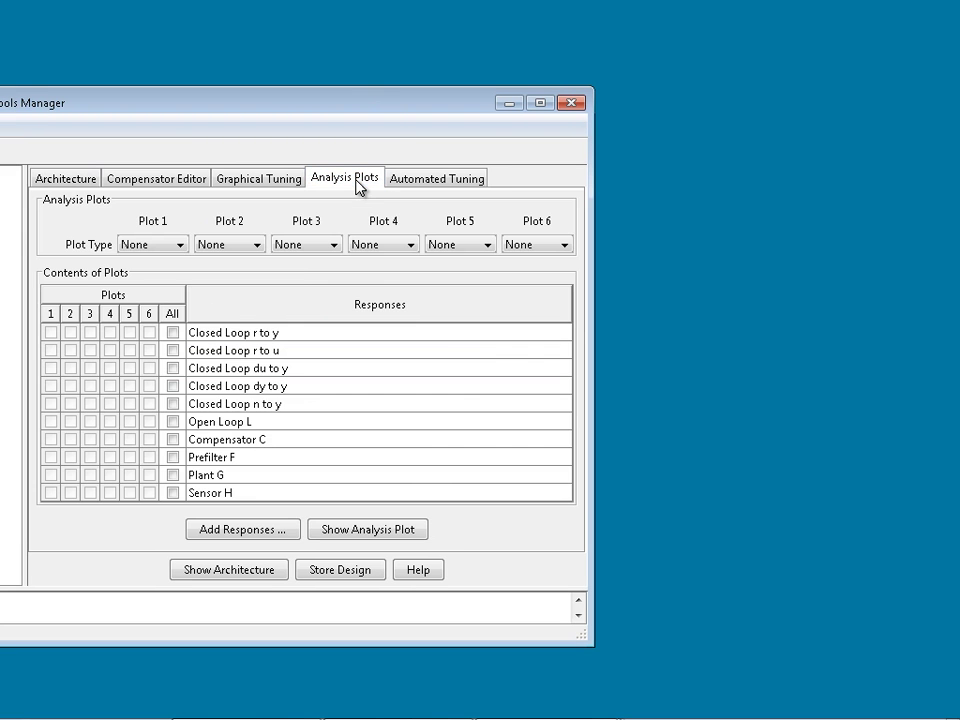
left_click(154, 245)
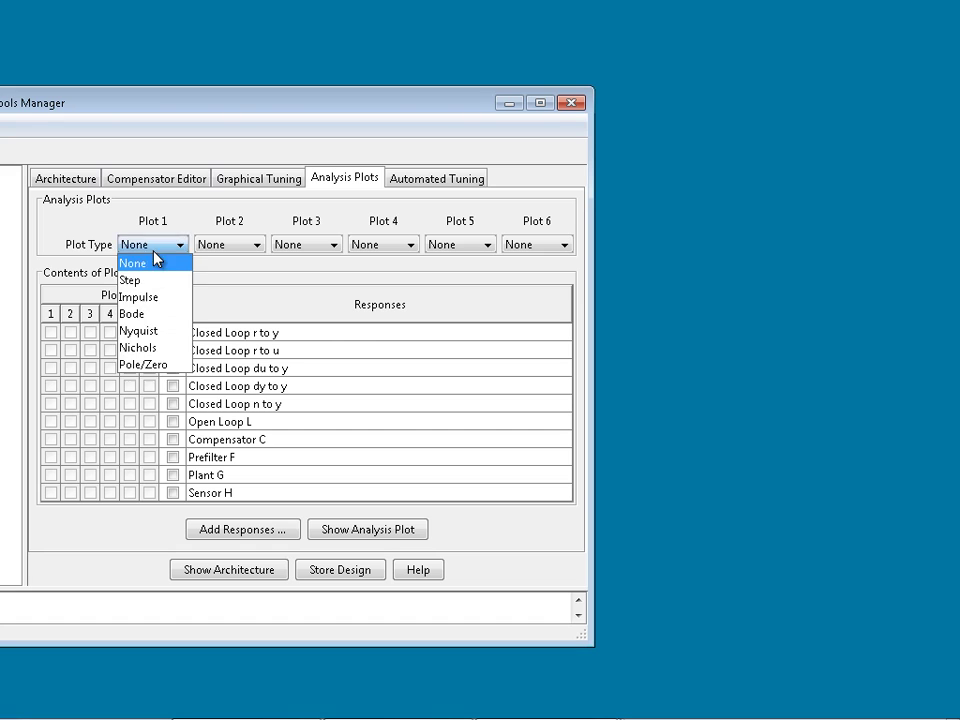
left_click(163, 280)
left_click(174, 333)
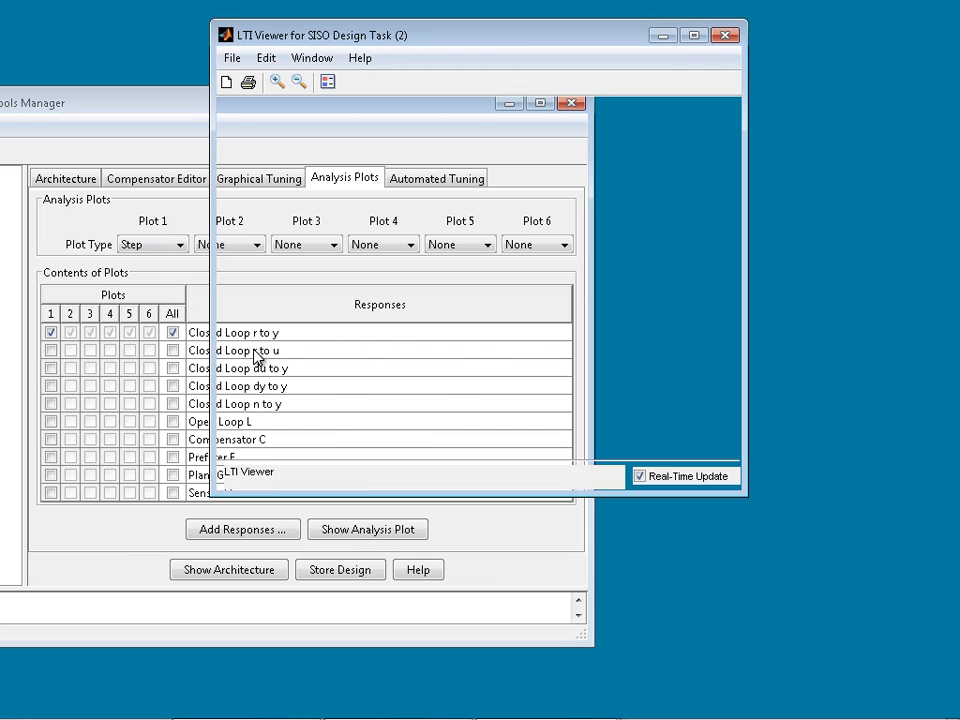
Enlarge the step response viewer and show each plant's individual response.
left_click_drag(586, 44, 801, 189)
left_click_drag(428, 162, 597, 90)
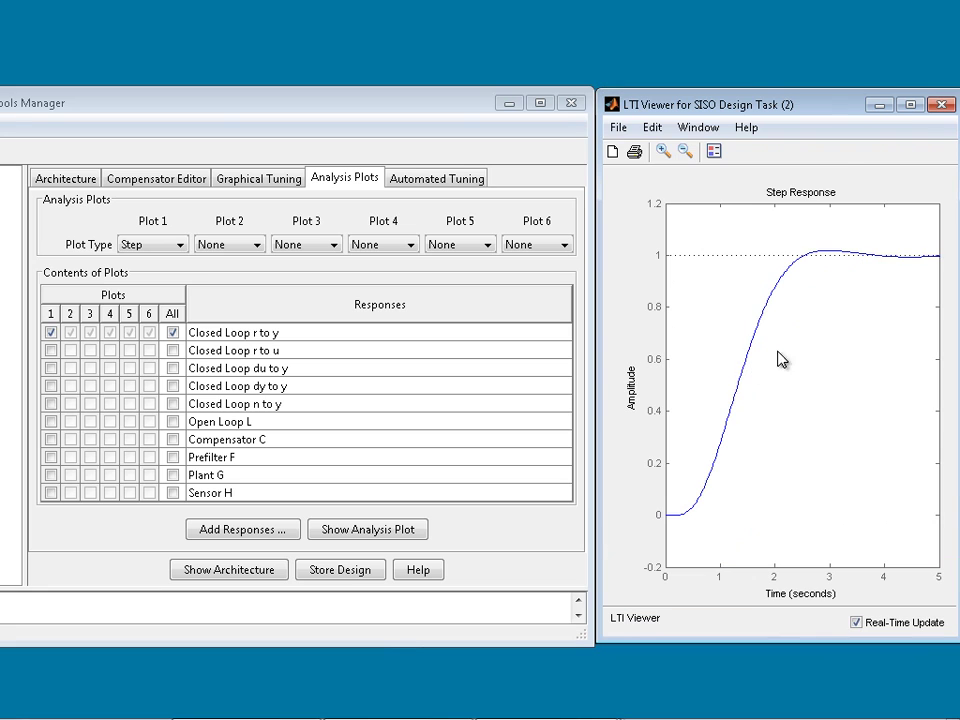
right_click(707, 297)
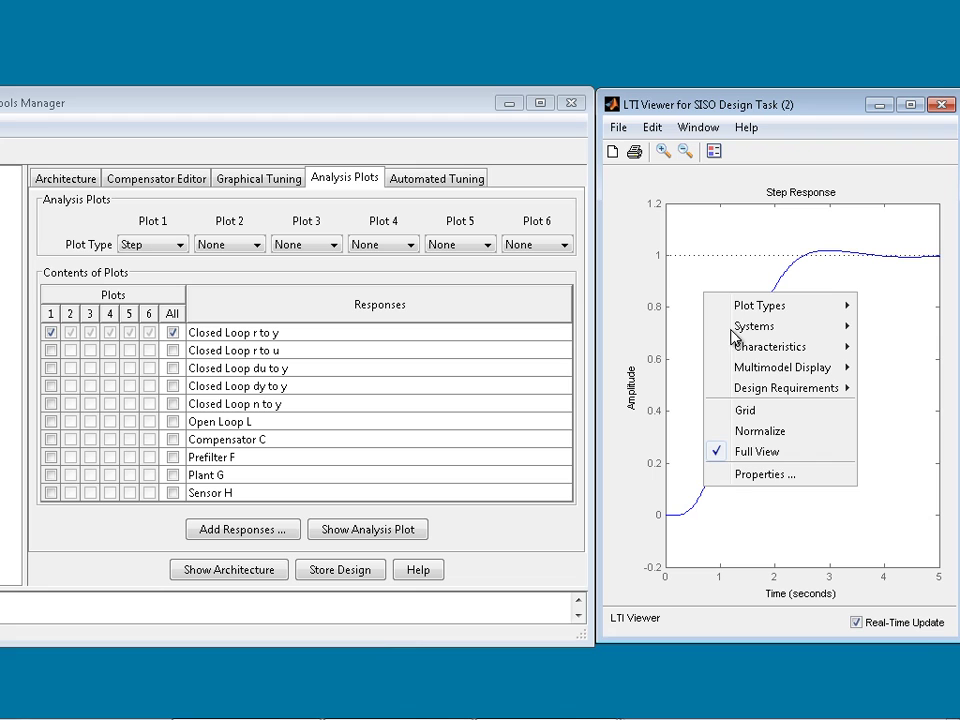
mouse_move(755, 375)
left_click(666, 390)
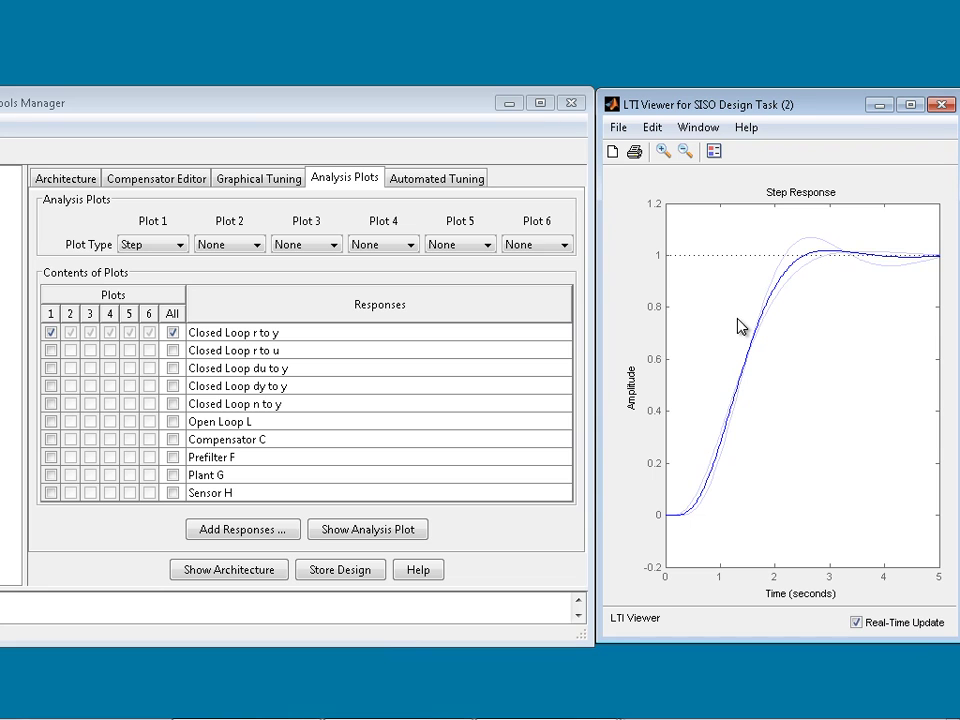
Switch the automated tuning method to PID Tuning and update the compensator.
left_click(449, 185)
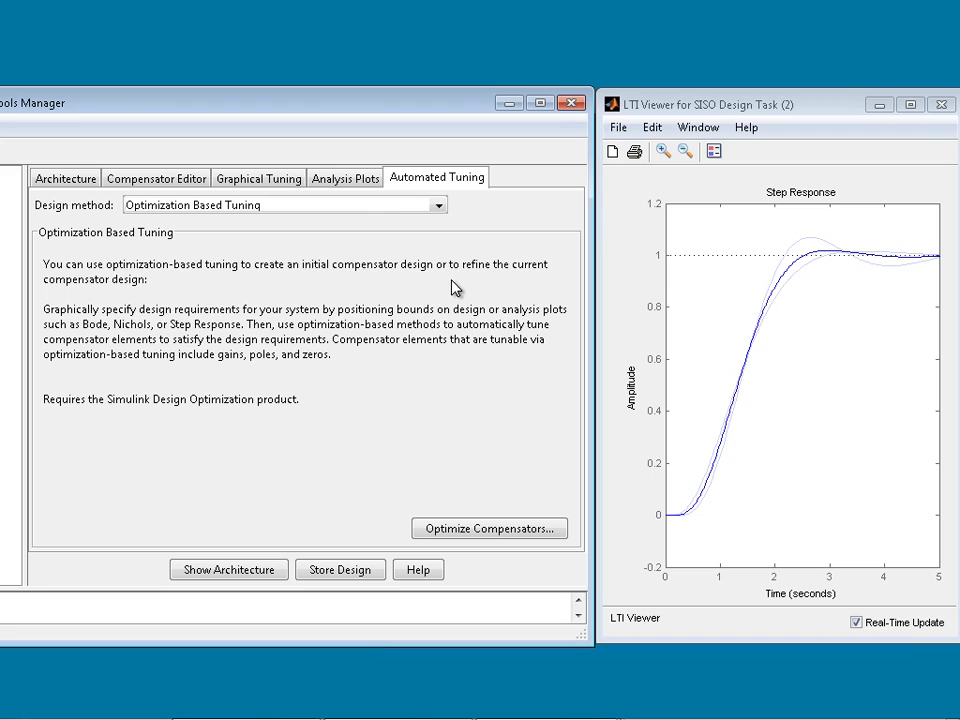
left_click(393, 210)
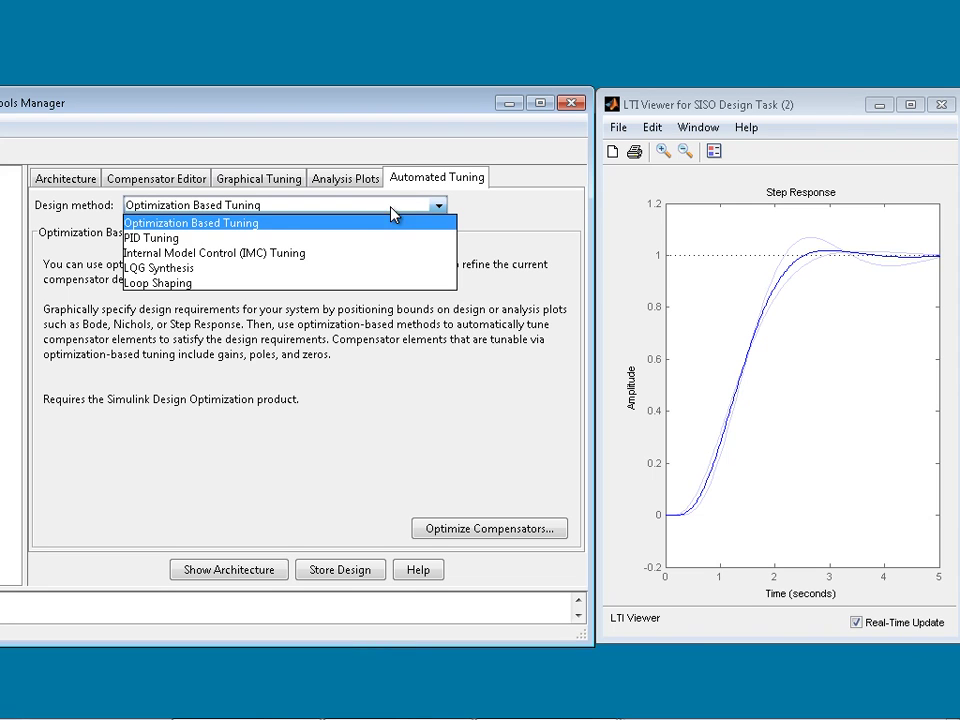
left_click(245, 240)
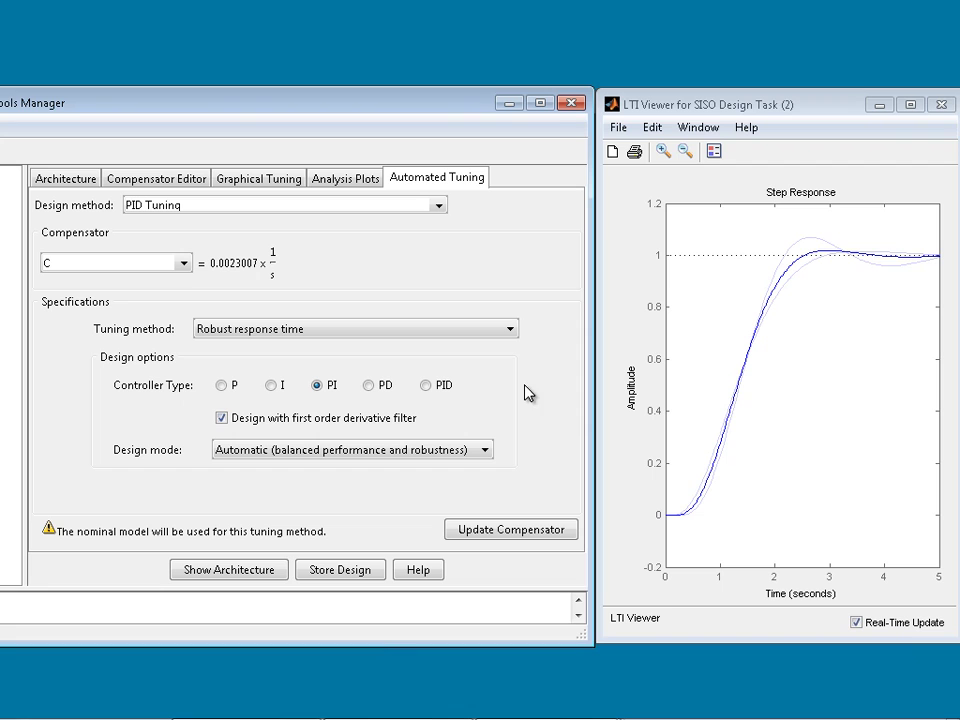
left_click(534, 534)
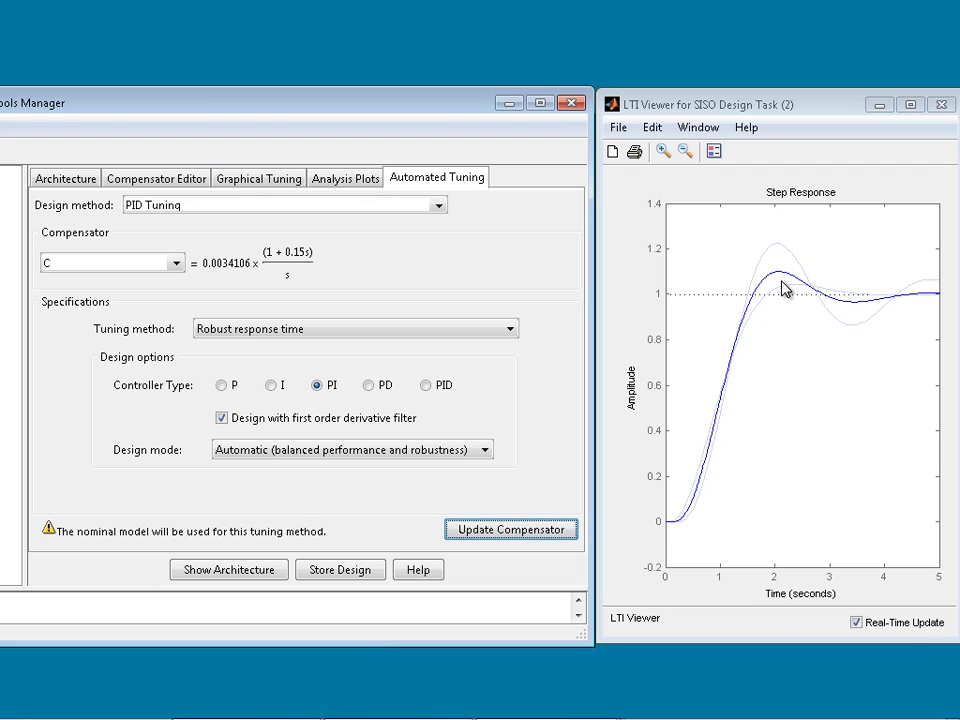
Set the multimodel nominal model index to 3 and retune the compensator for that plant.
left_click(64, 179)
left_click(140, 448)
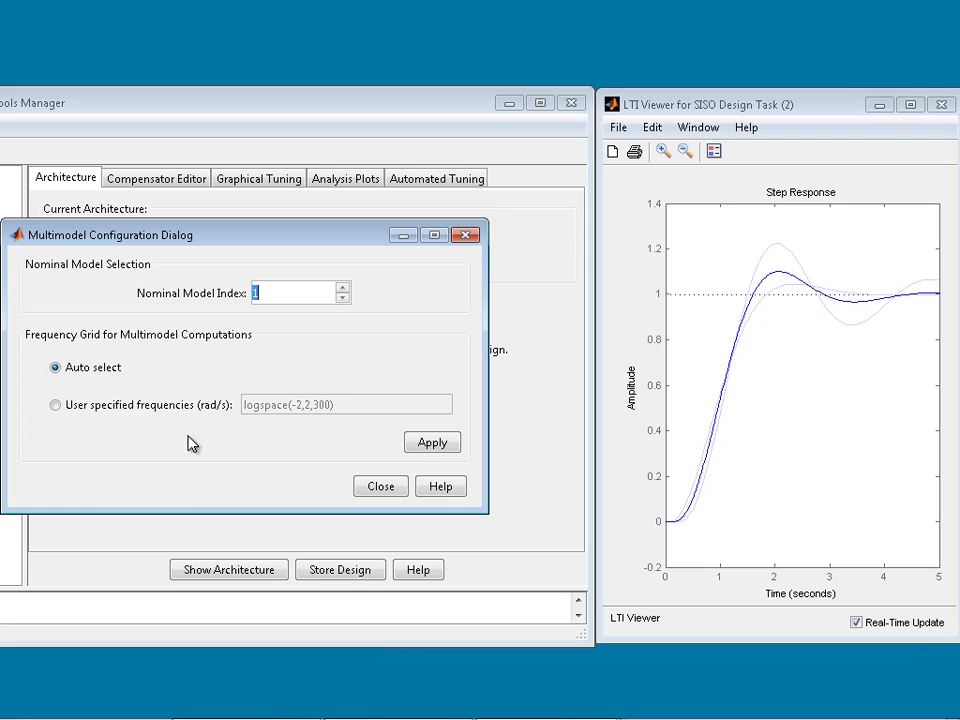
left_click(342, 287)
left_click(342, 287)
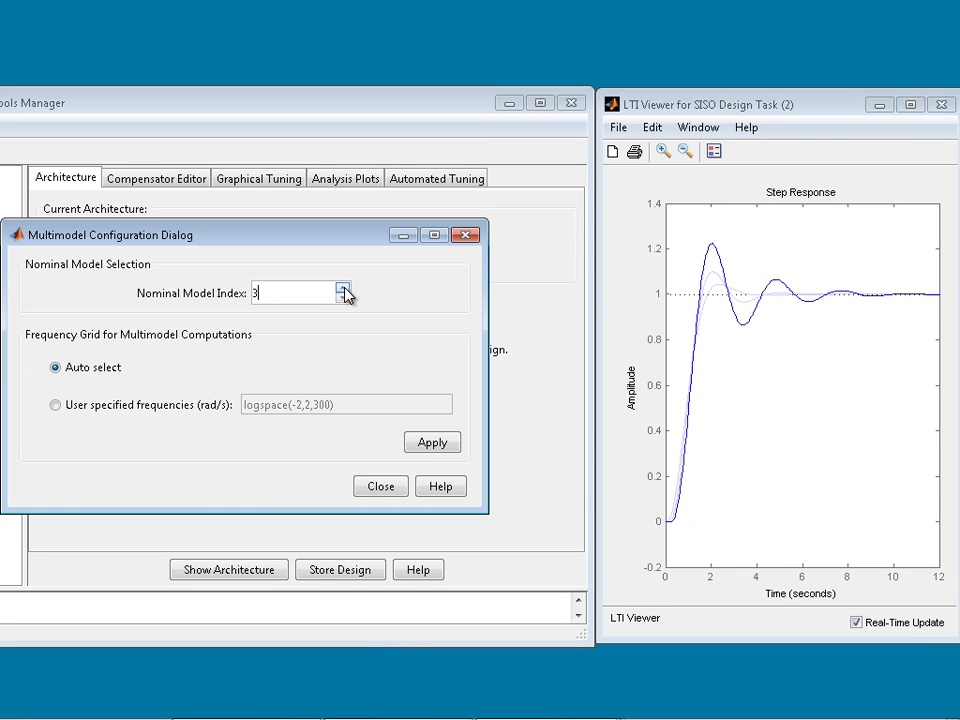
left_click(383, 488)
left_click(444, 184)
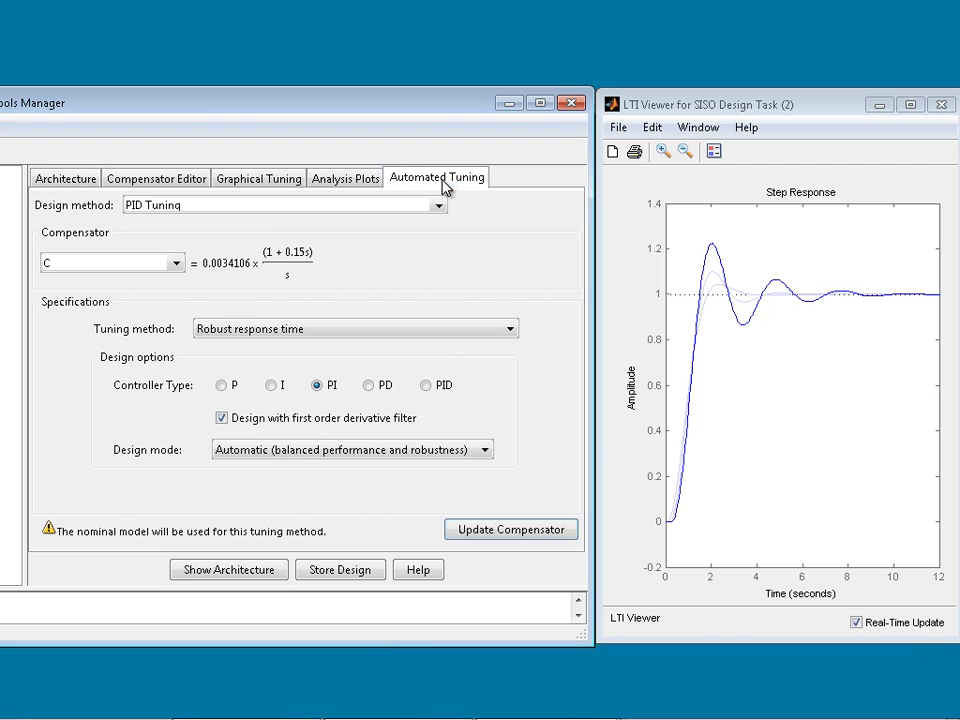
left_click(535, 530)
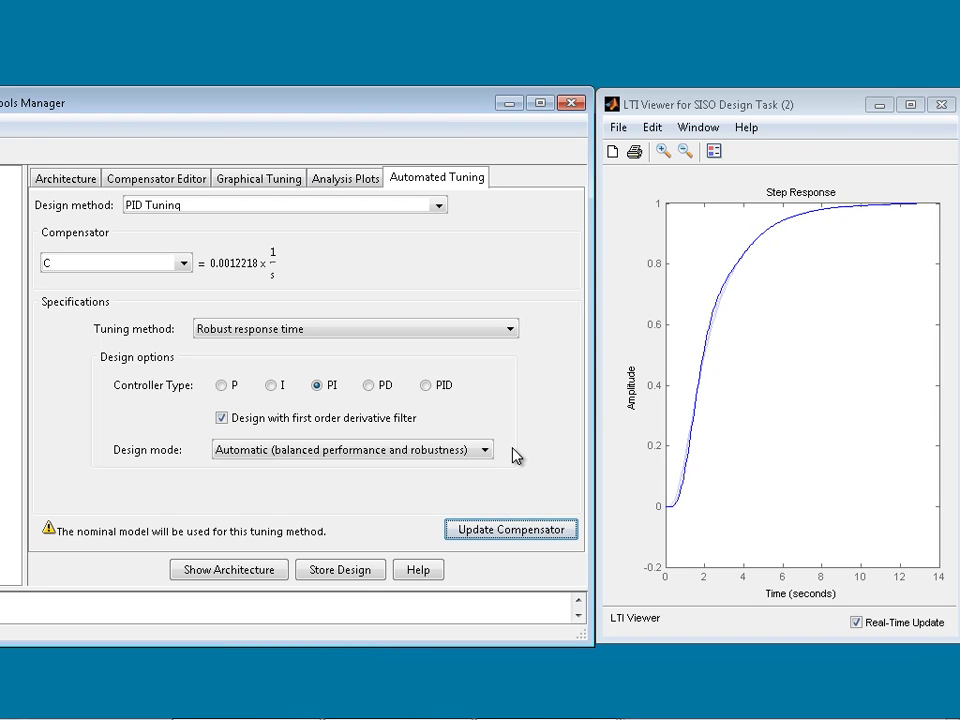
left_click(257, 458)
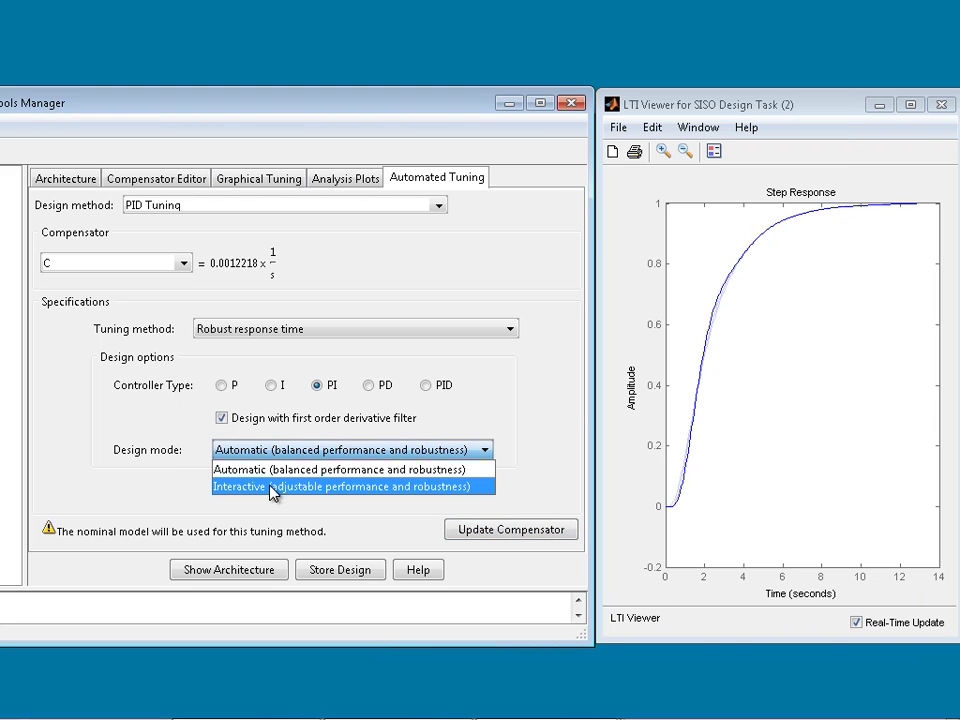
Choose interactive mode, raise the bandwidth to 0.555 rad/s, and update C to 0.0016692/s.
left_click(272, 488)
left_click_drag(570, 388, 563, 433)
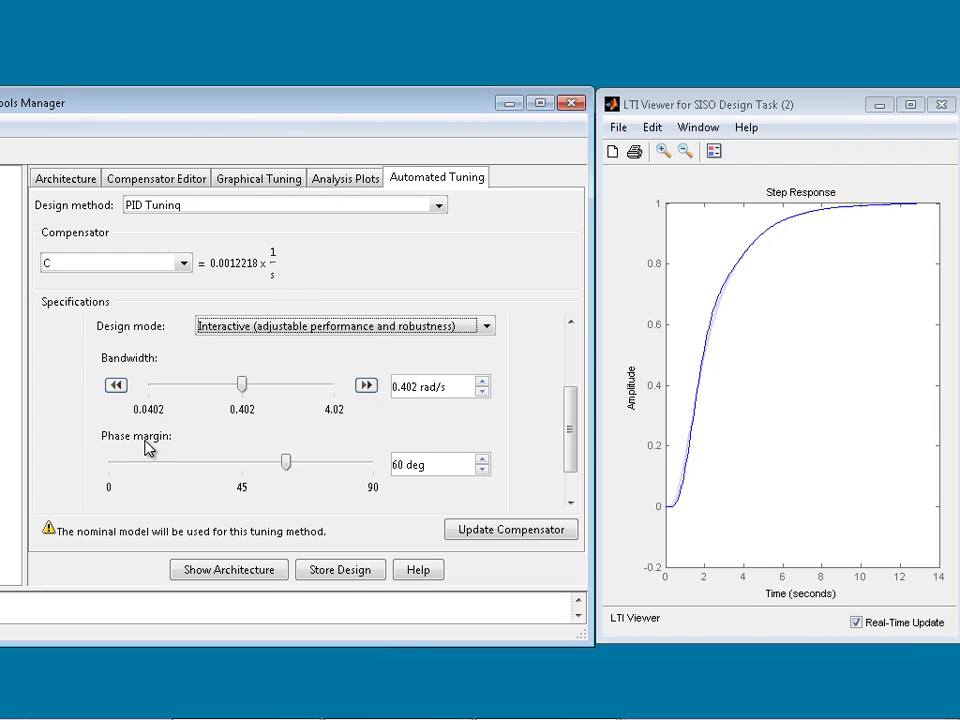
left_click_drag(243, 391, 257, 384)
left_click(455, 535)
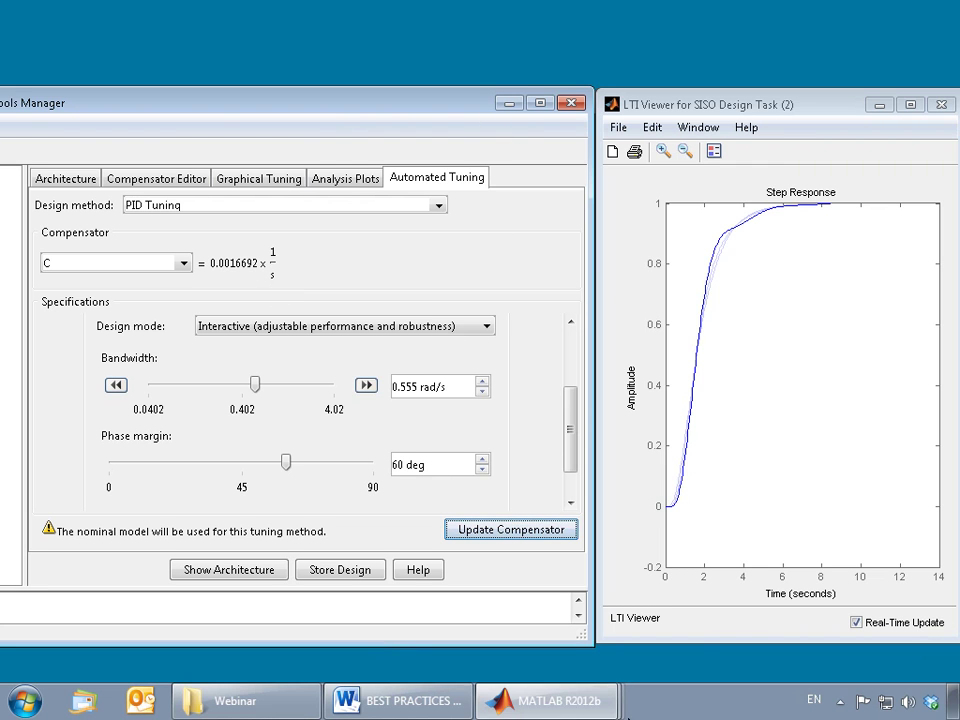
Change the SpeedControlPID model's PID Controller to type I with Integral gain 0.00167.
left_click(596, 709)
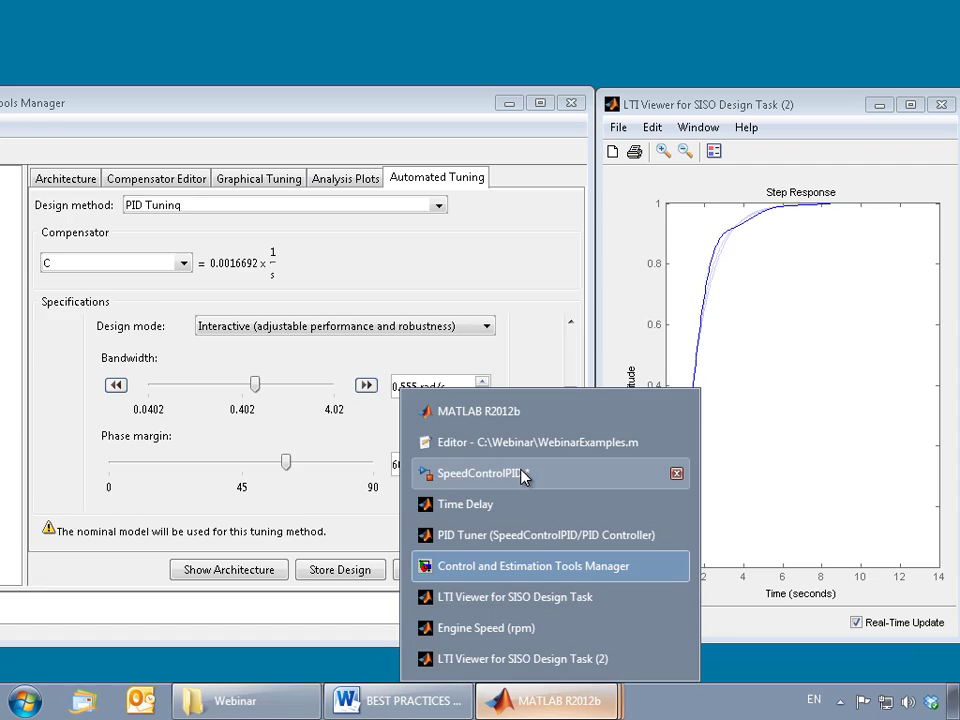
left_click(523, 474)
left_click(612, 340)
left_click(315, 502)
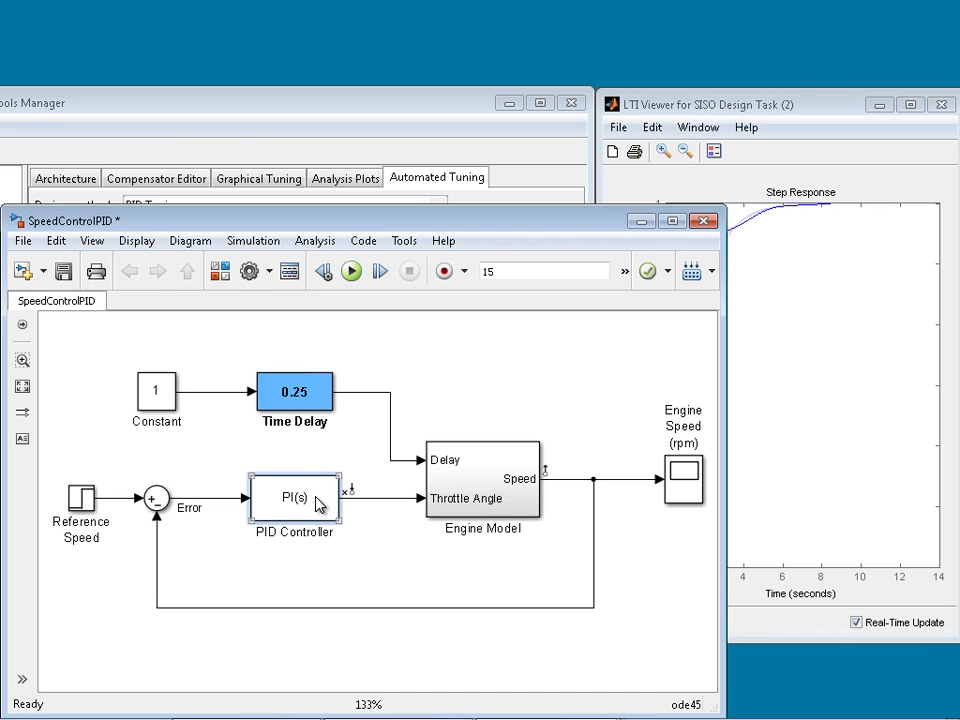
double_click(315, 502)
left_click(364, 225)
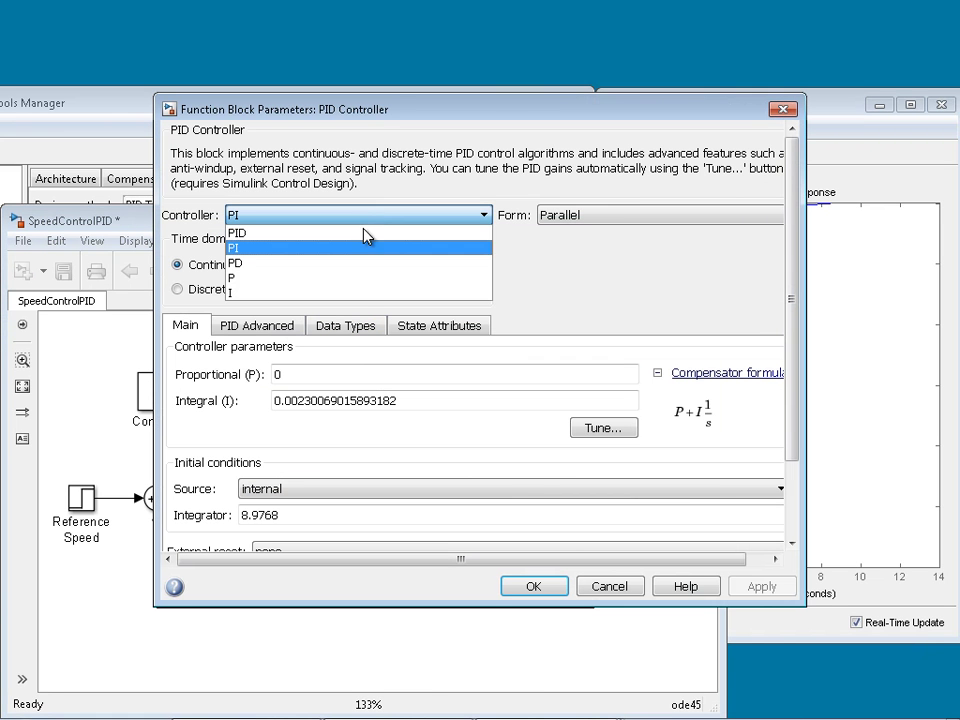
left_click(358, 293)
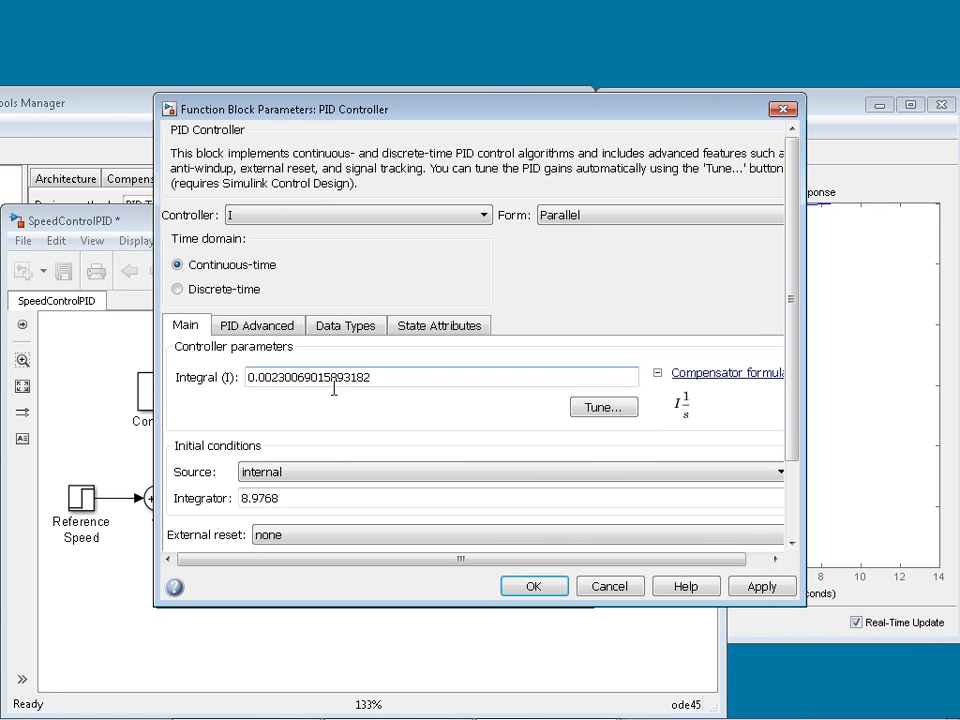
double_click(271, 381)
left_click(271, 378)
left_click_drag(271, 378, 382, 377)
type("1")
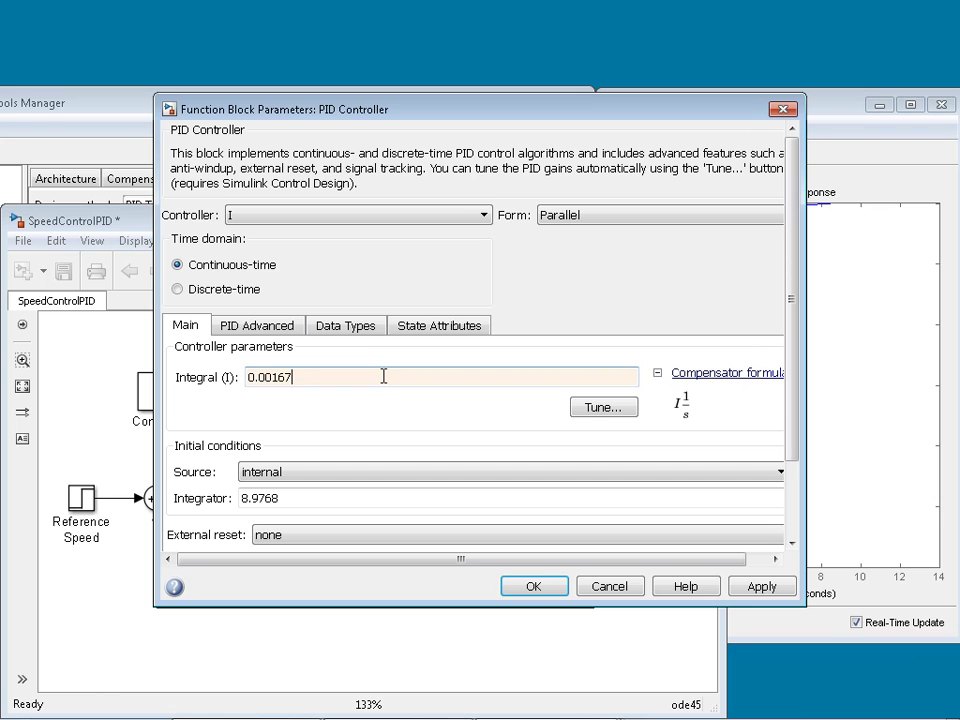
type("67")
left_click(556, 588)
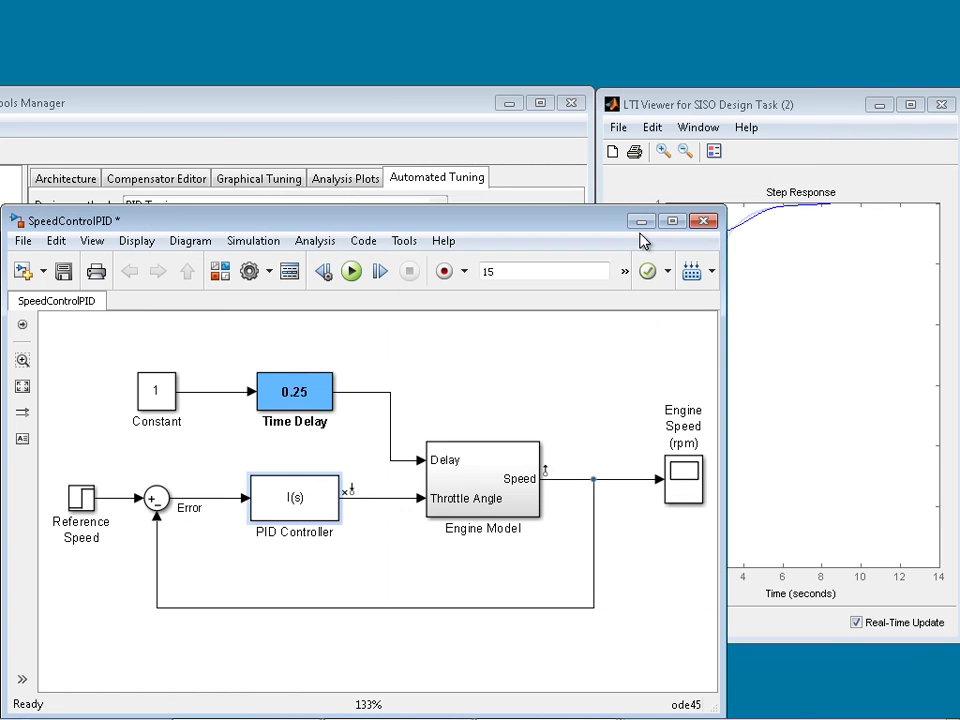
Minimize the step response viewer and tuning tools manager so only the model shows.
left_click(879, 104)
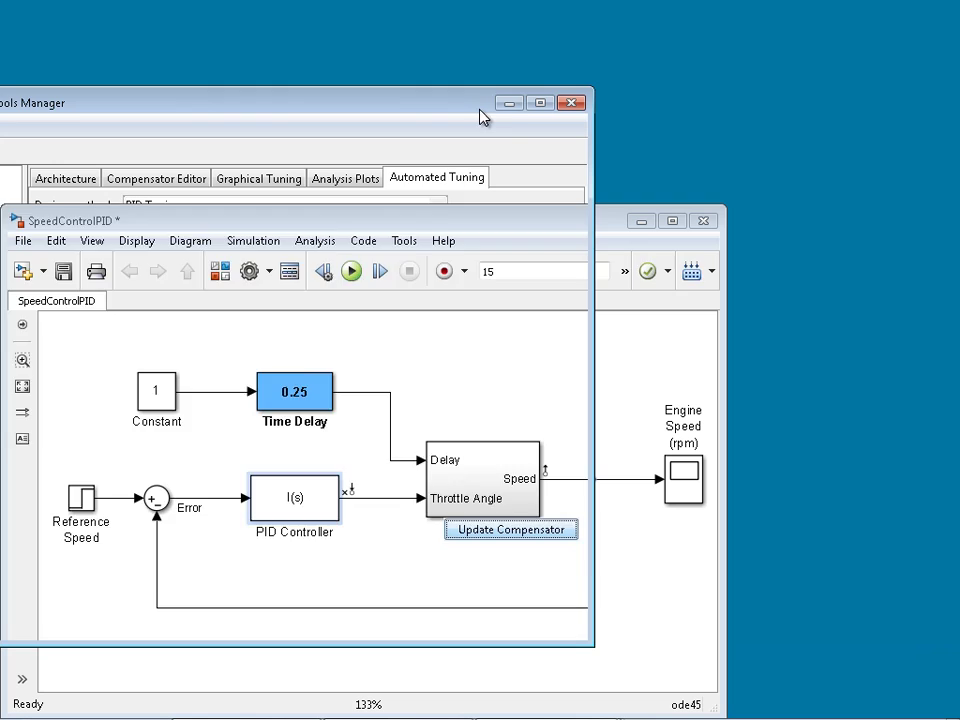
left_click(495, 104)
left_click(514, 104)
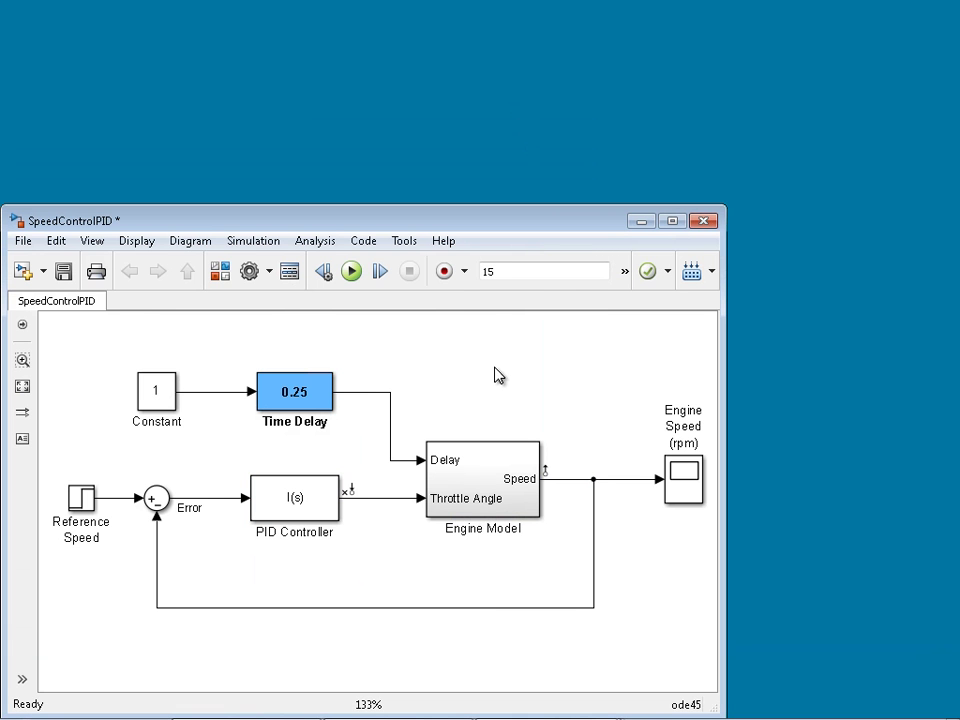
Run the simulation with the Engine Speed scope and Time Delay slider open.
double_click(686, 484)
left_click(437, 340)
left_click(351, 271)
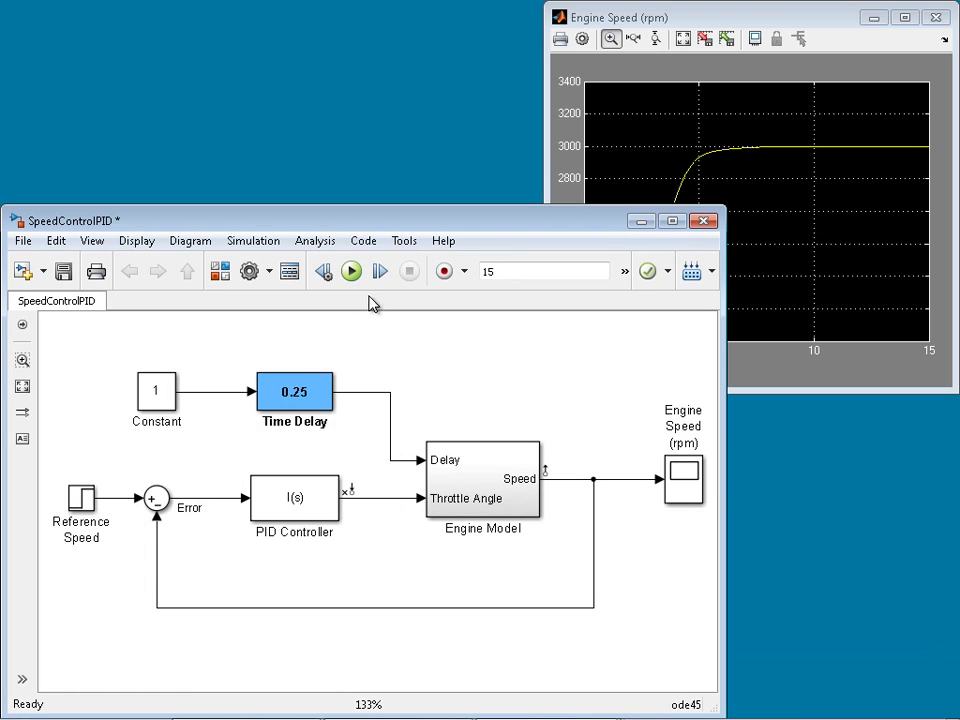
double_click(294, 391)
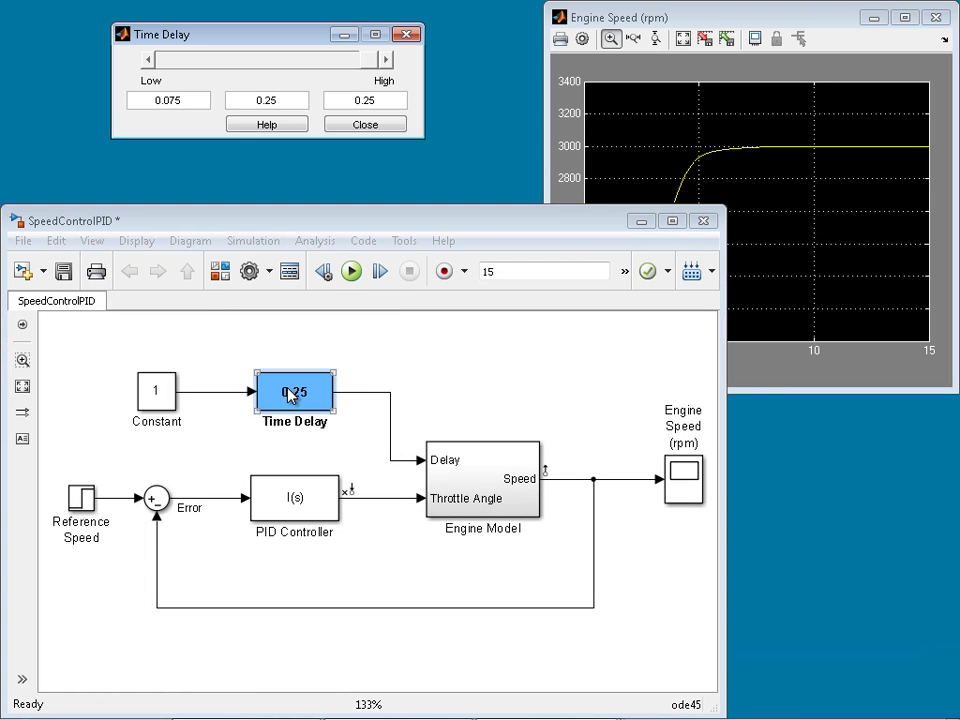
left_click(812, 376)
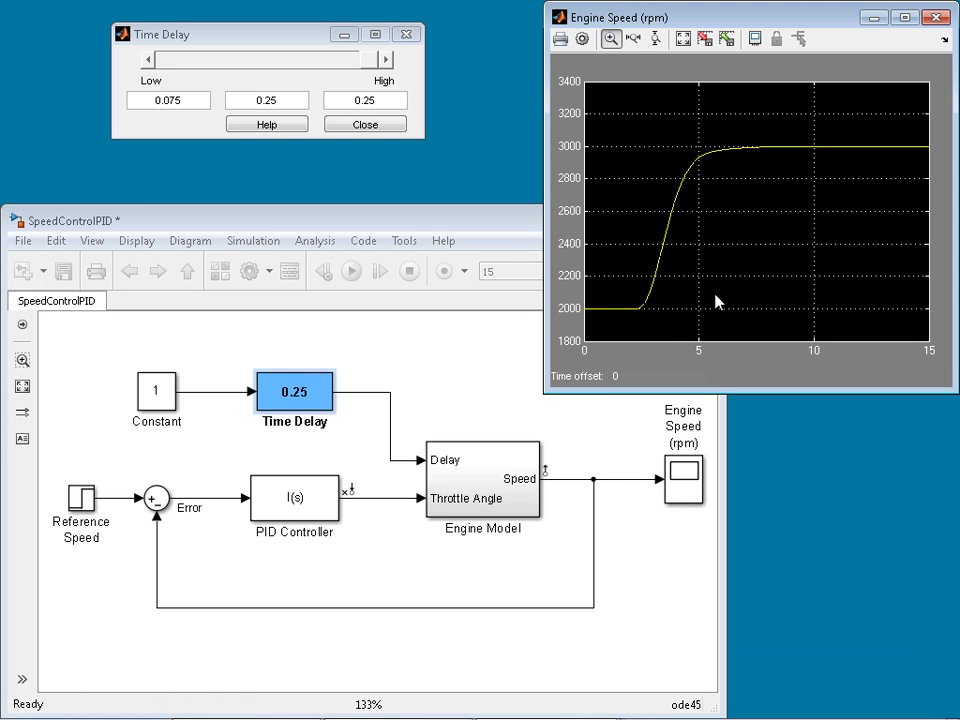
left_click(376, 214)
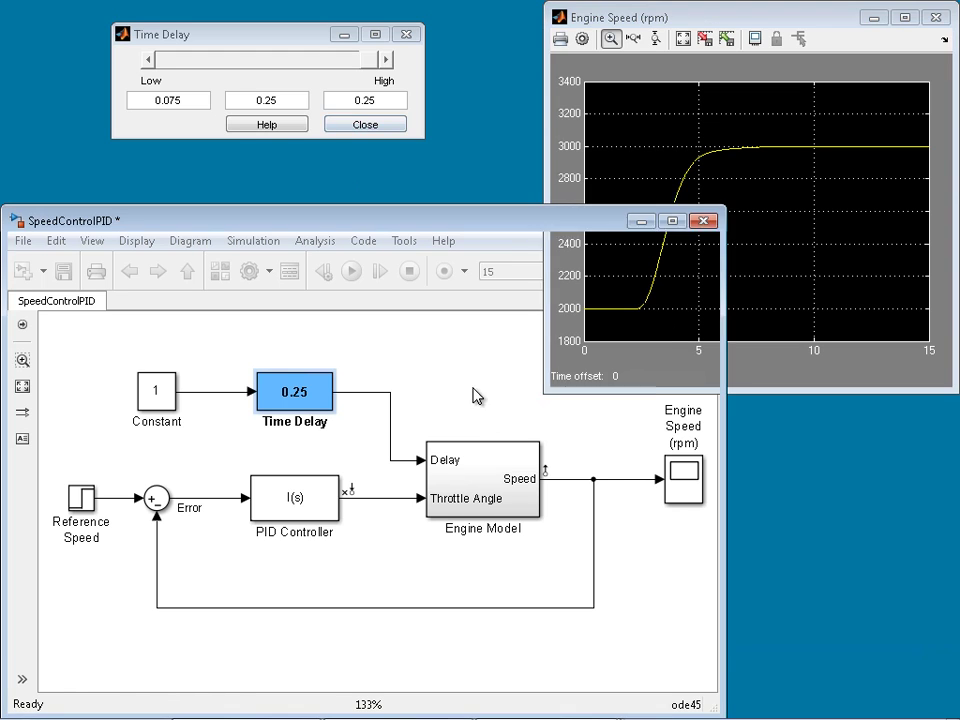
Enable Log signal data on the Speed signal and turn on Record.
right_click(558, 484)
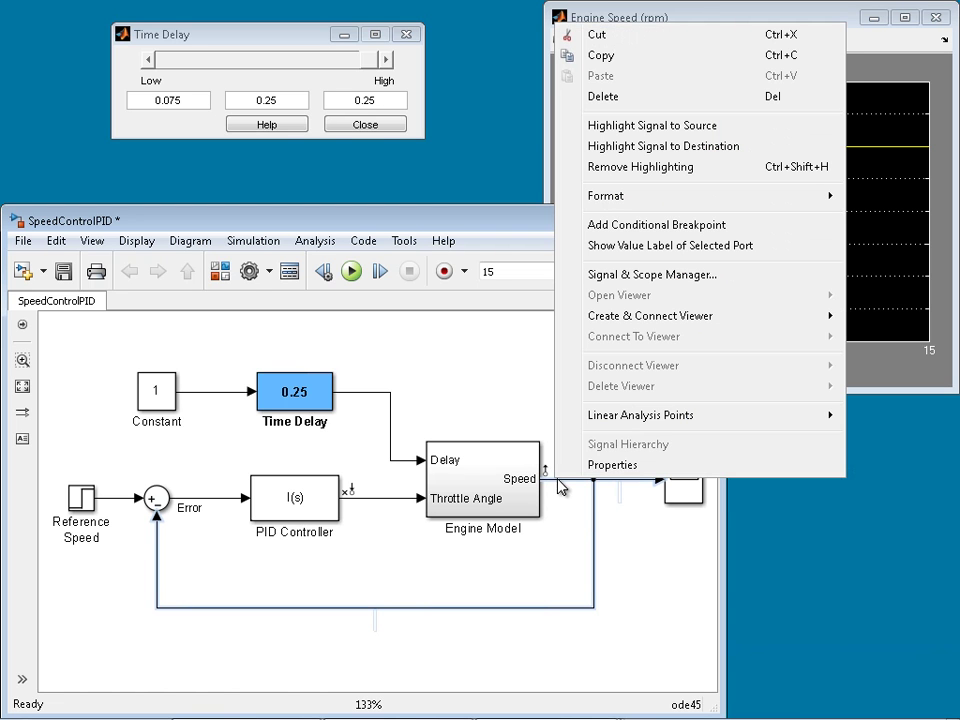
left_click(612, 466)
left_click(343, 268)
left_click(427, 537)
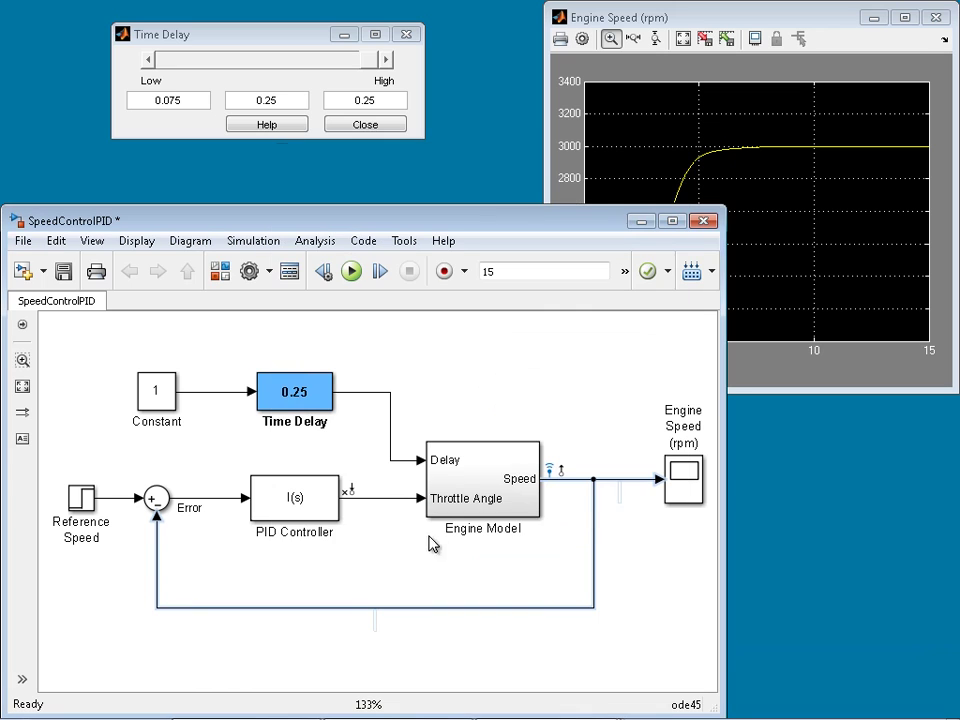
left_click(443, 272)
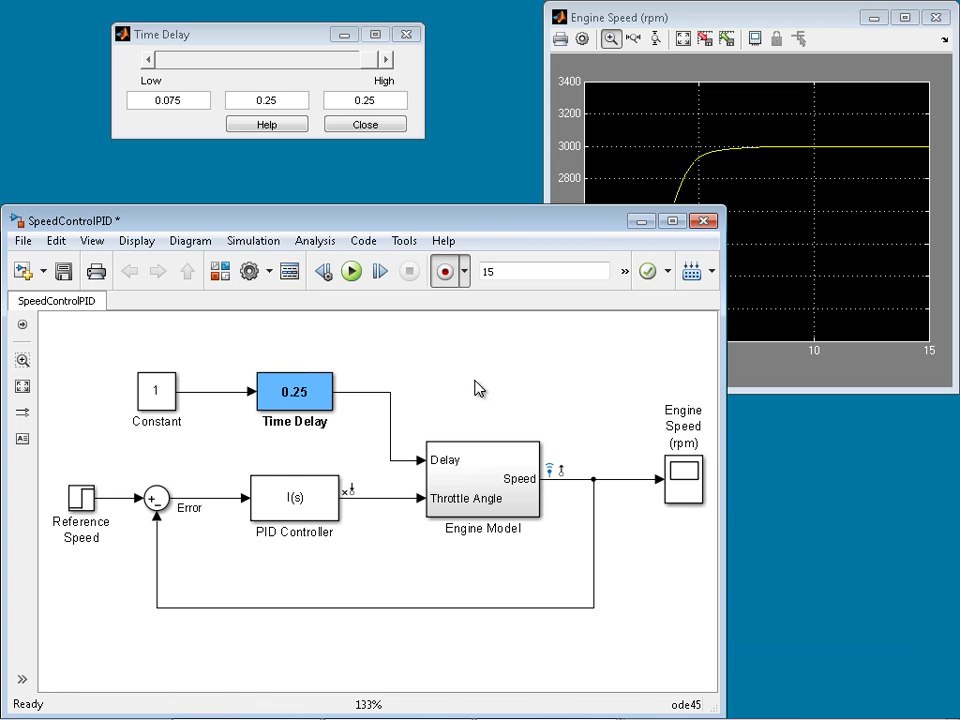
Record simulation runs at time delays 0.25, 0.1621 and 0.075, then view the recorded results.
left_click(350, 273)
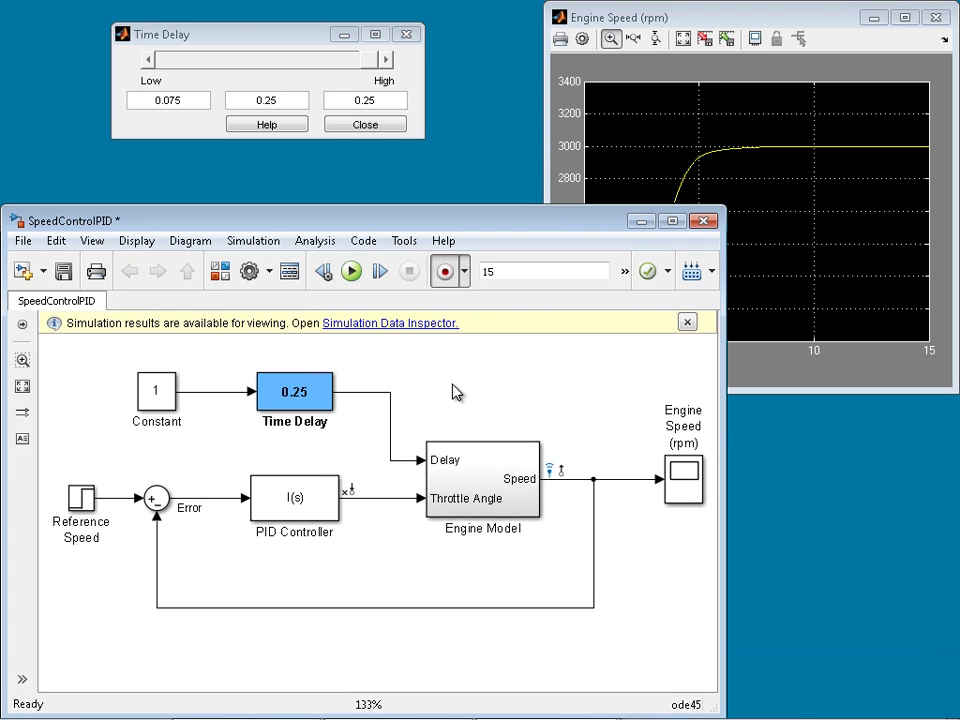
left_click(370, 68)
left_click_drag(370, 68, 268, 60)
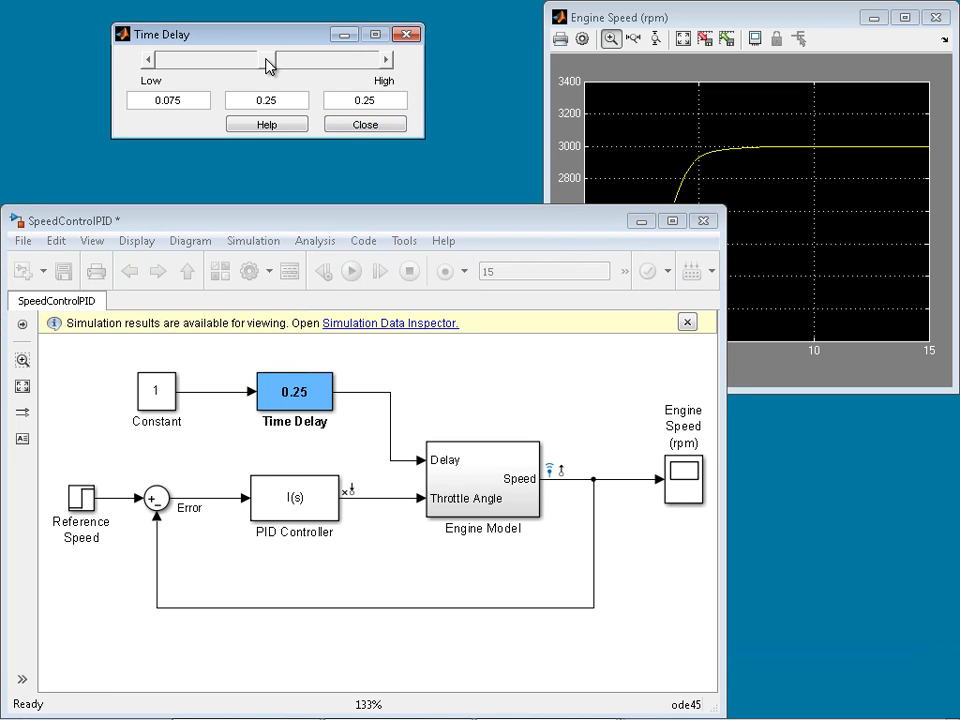
left_click(383, 337)
left_click(351, 272)
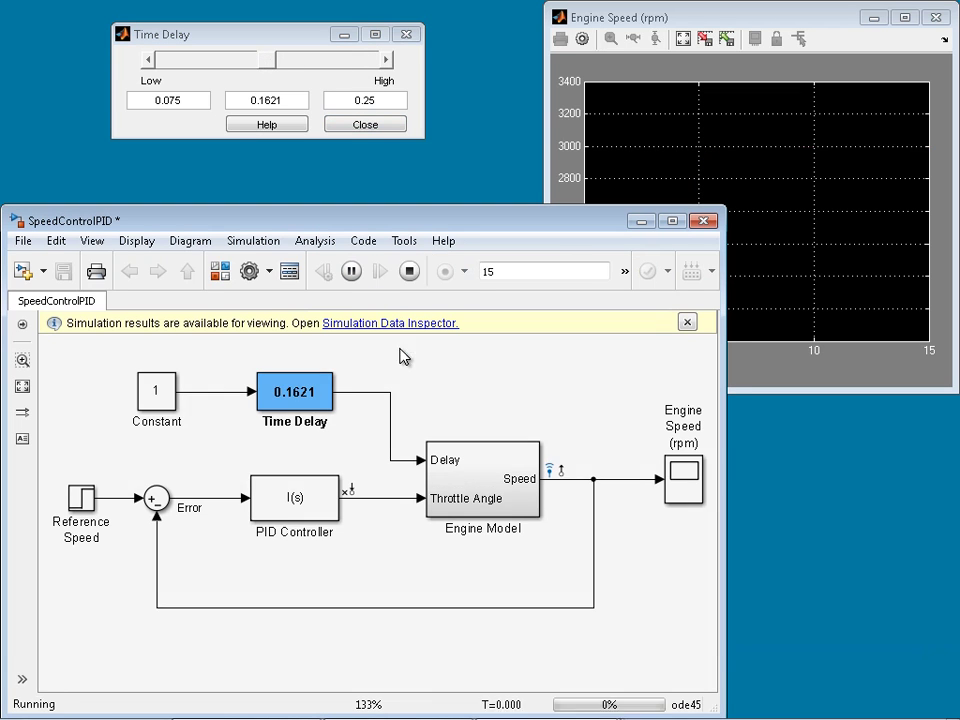
left_click_drag(270, 61, 158, 60)
left_click(362, 302)
left_click(351, 272)
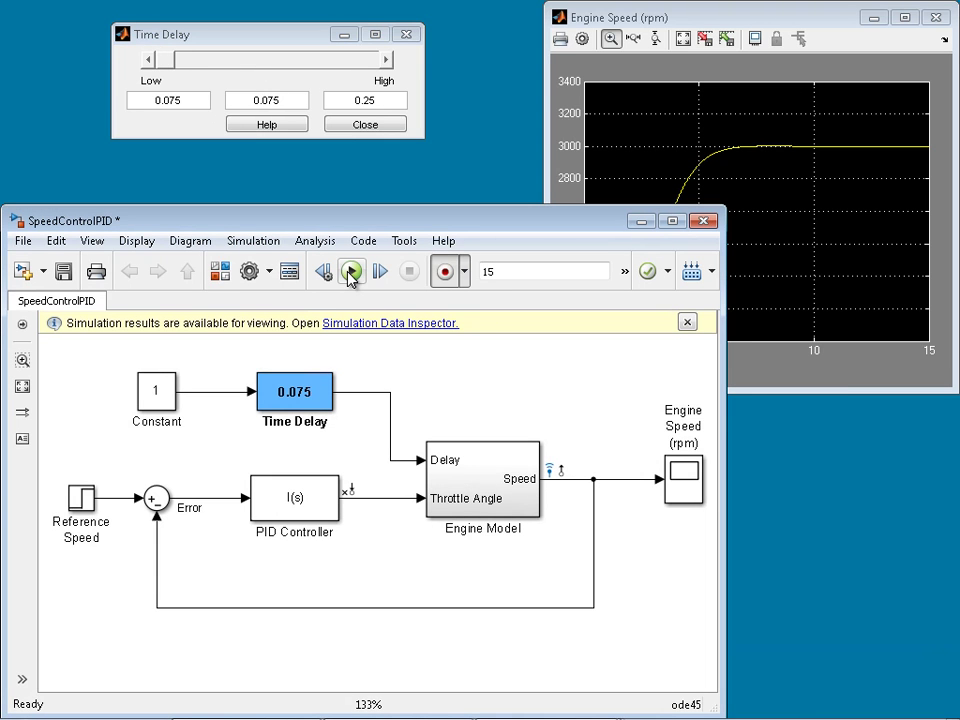
left_click(400, 323)
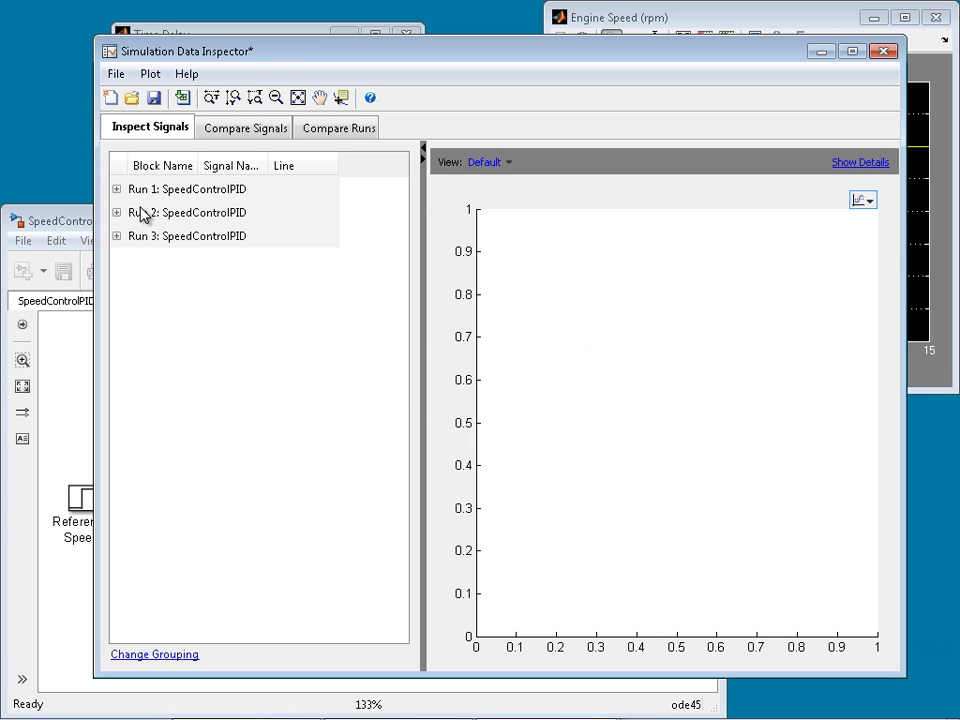
Expand Runs 1, 2 and 3 and check each run's engine speed signal.
left_click(116, 189)
left_click(116, 236)
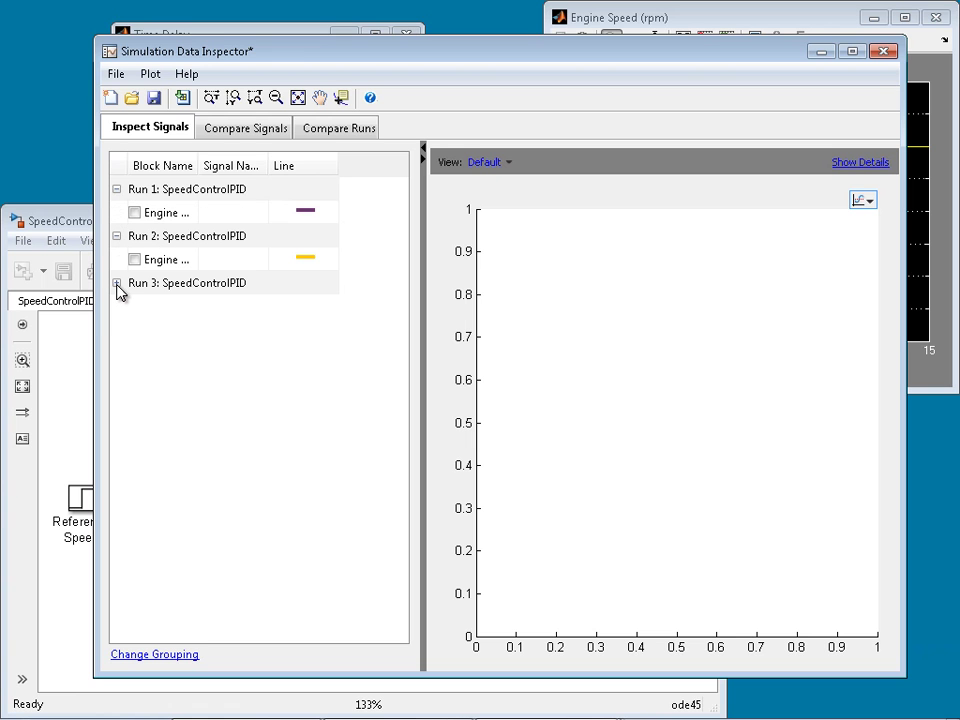
left_click(117, 283)
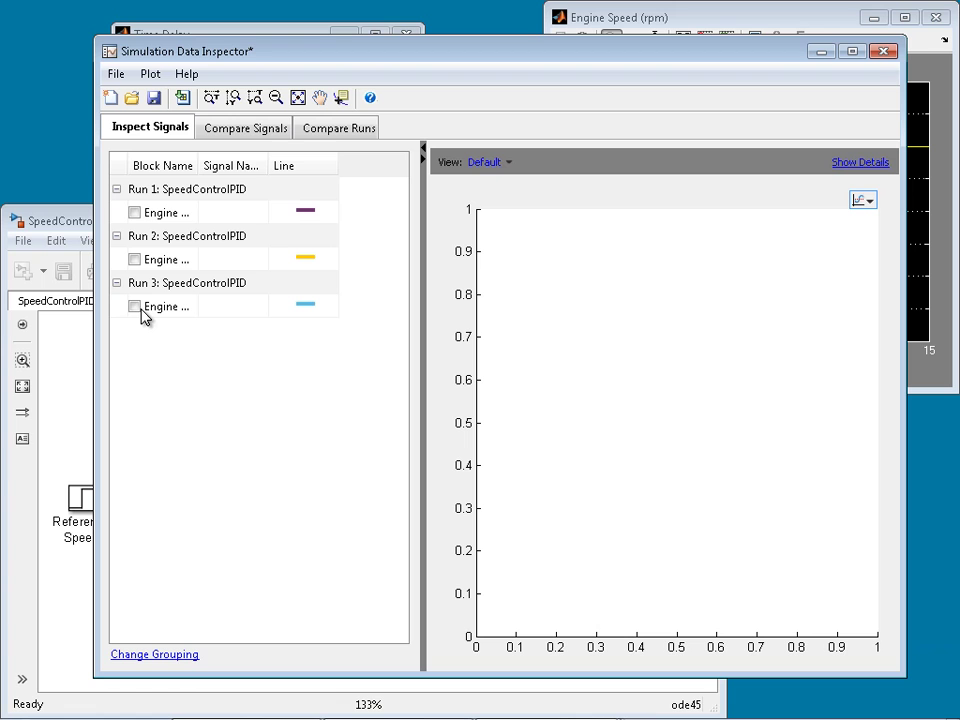
left_click(135, 213)
left_click(136, 259)
left_click(135, 307)
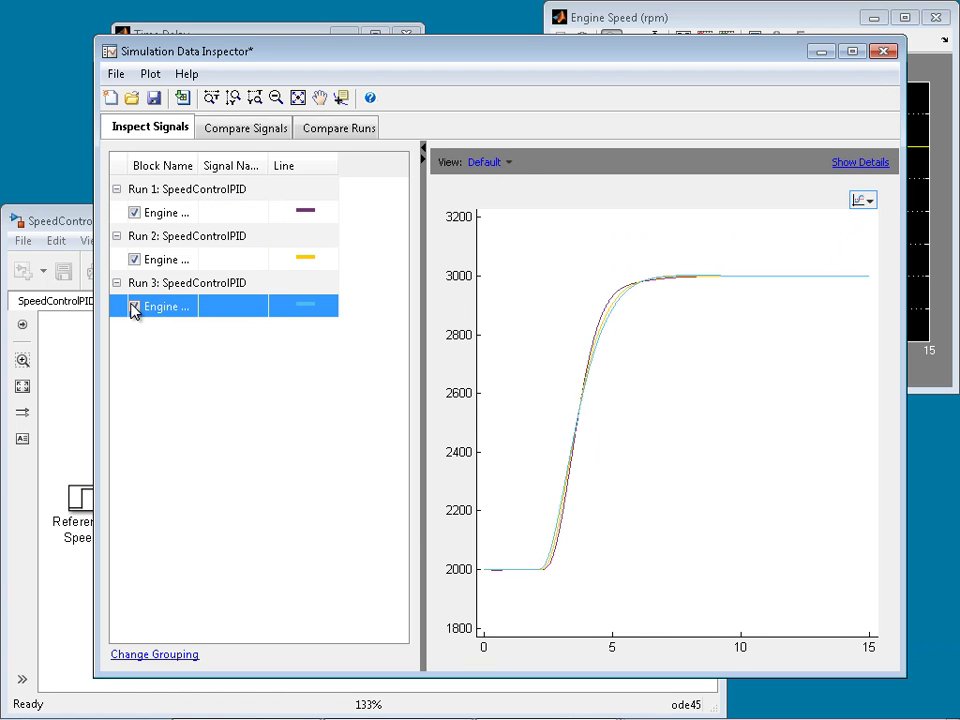